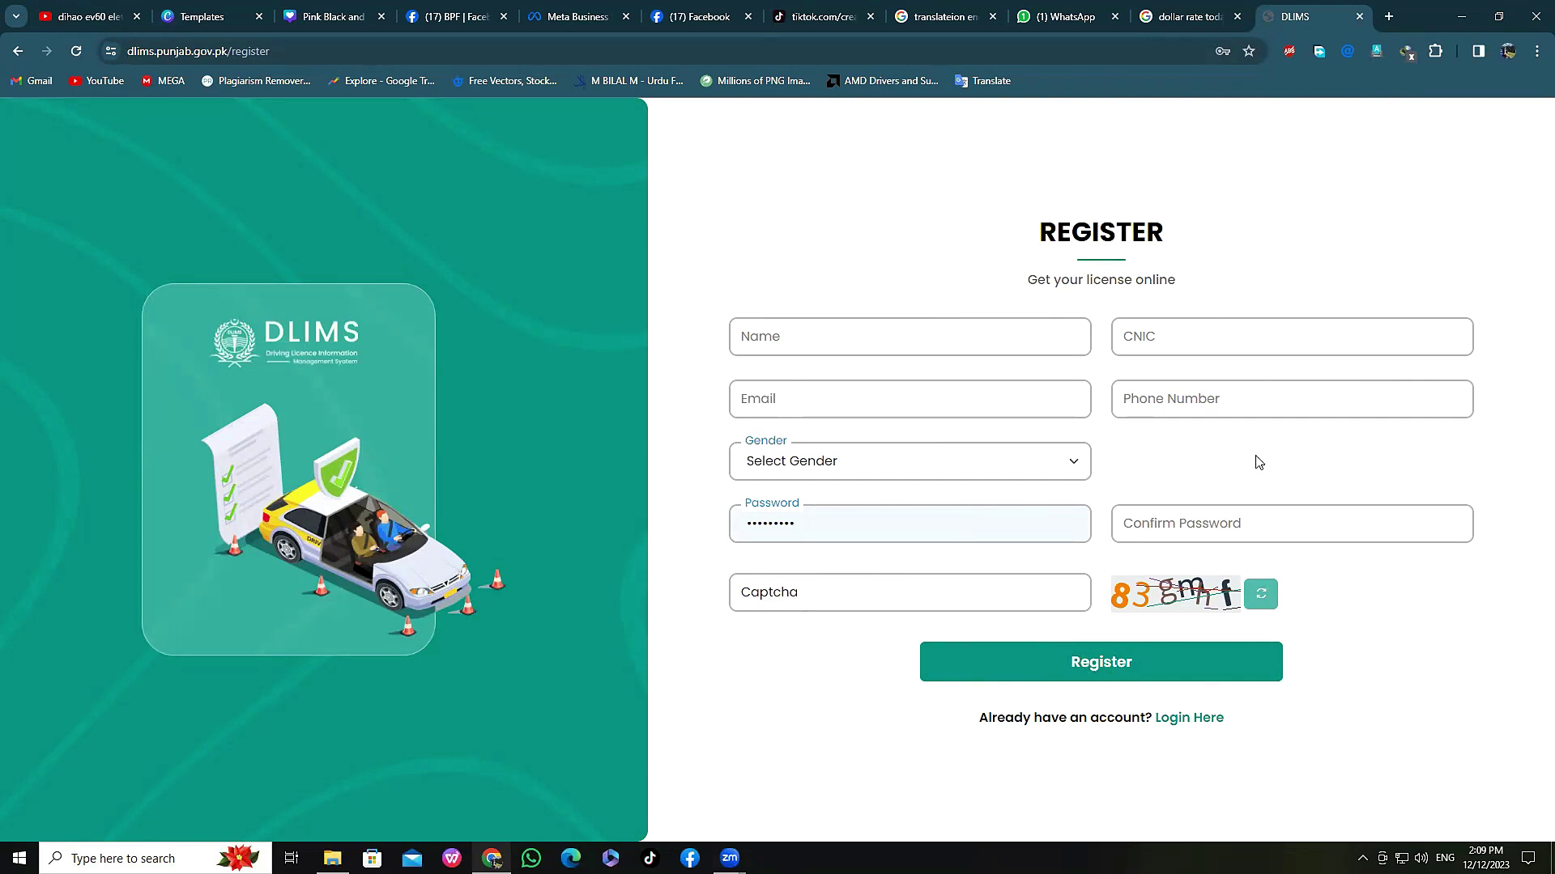
Step: Log in to the existing DLIMS account and open a new learner licence application
left_click(1189, 718)
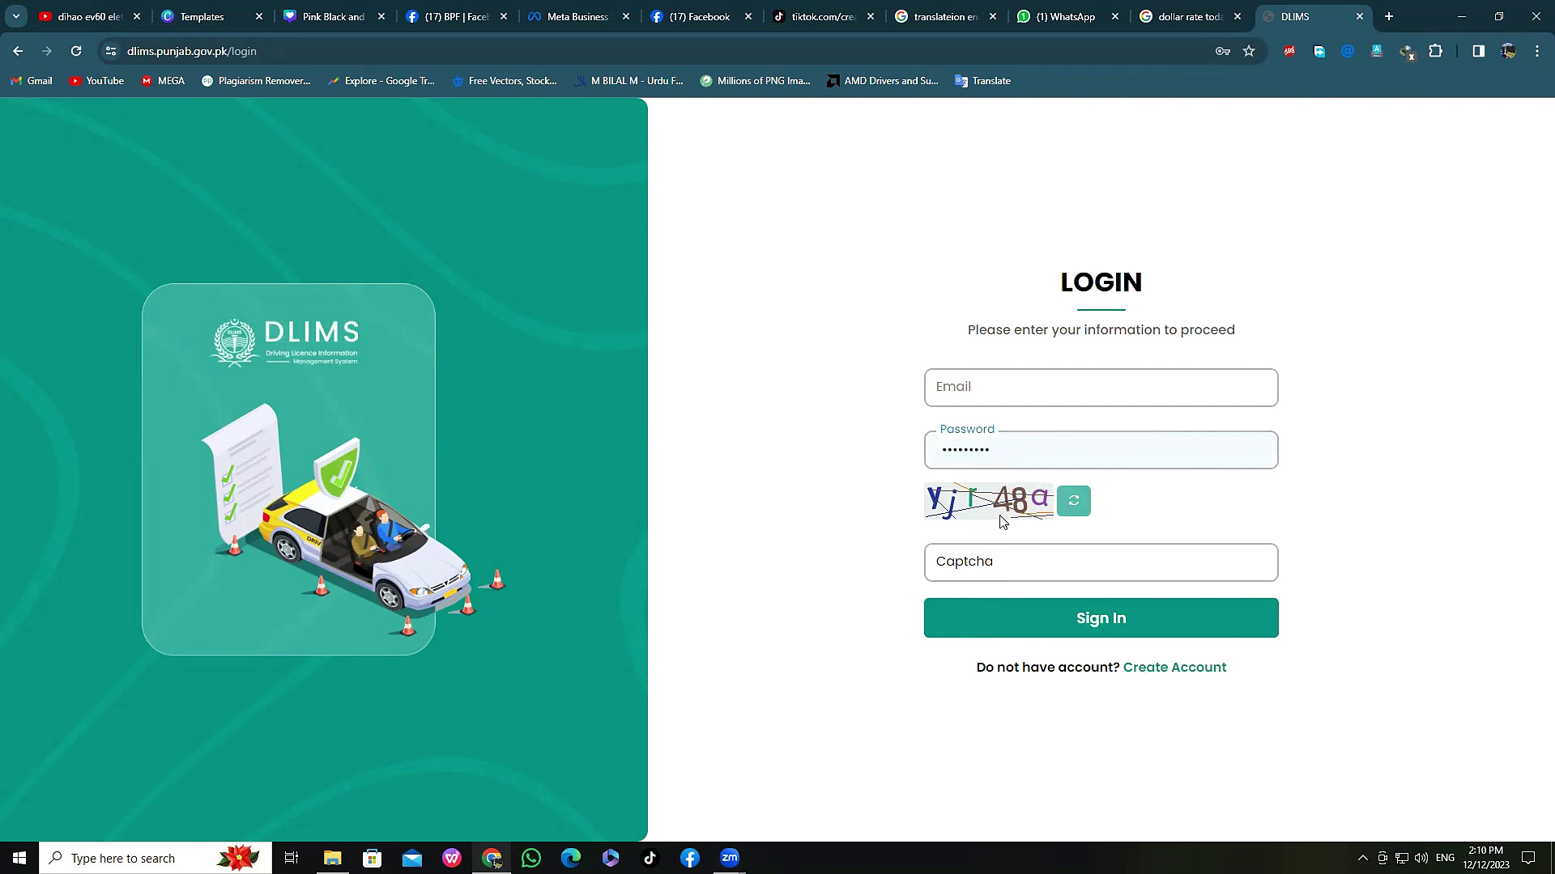
left_click(1086, 621)
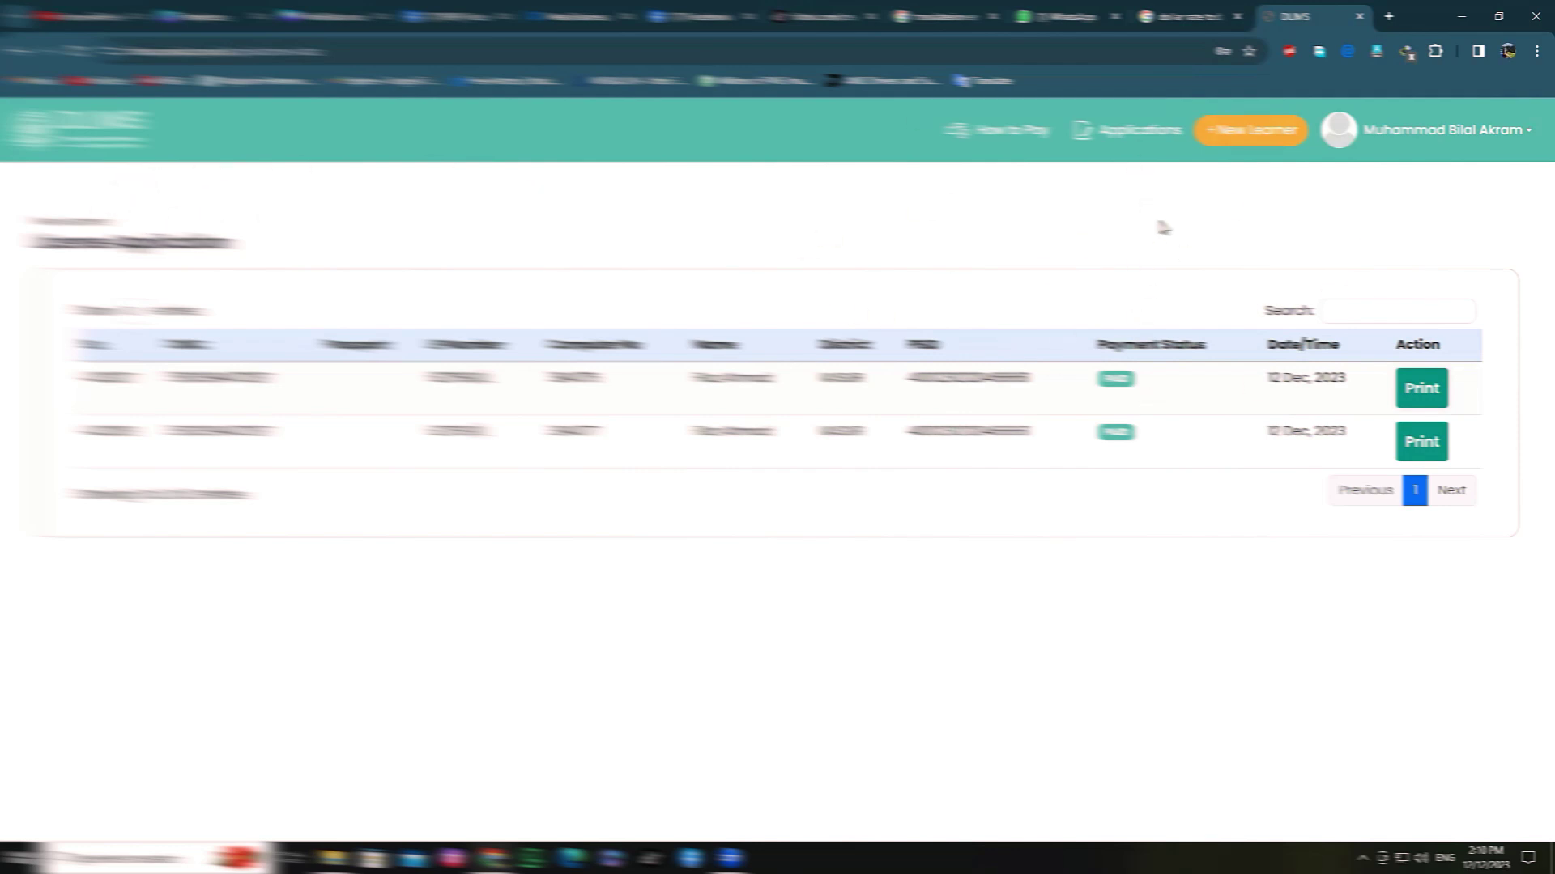
left_click(1237, 146)
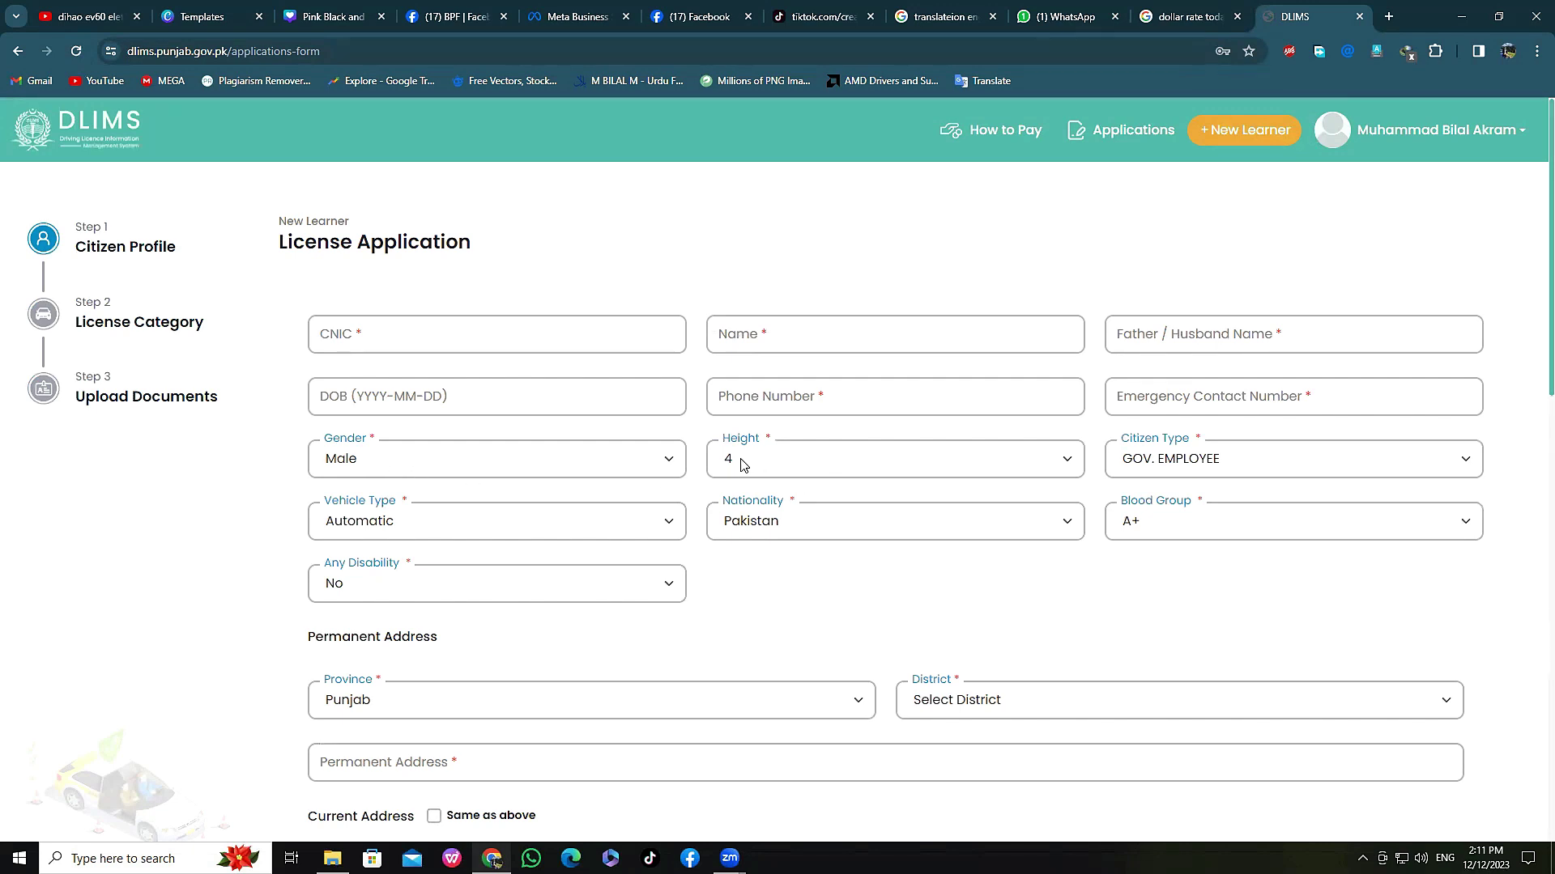
Step: Open the Citizen Type dropdown on the learner application form
left_click(1446, 461)
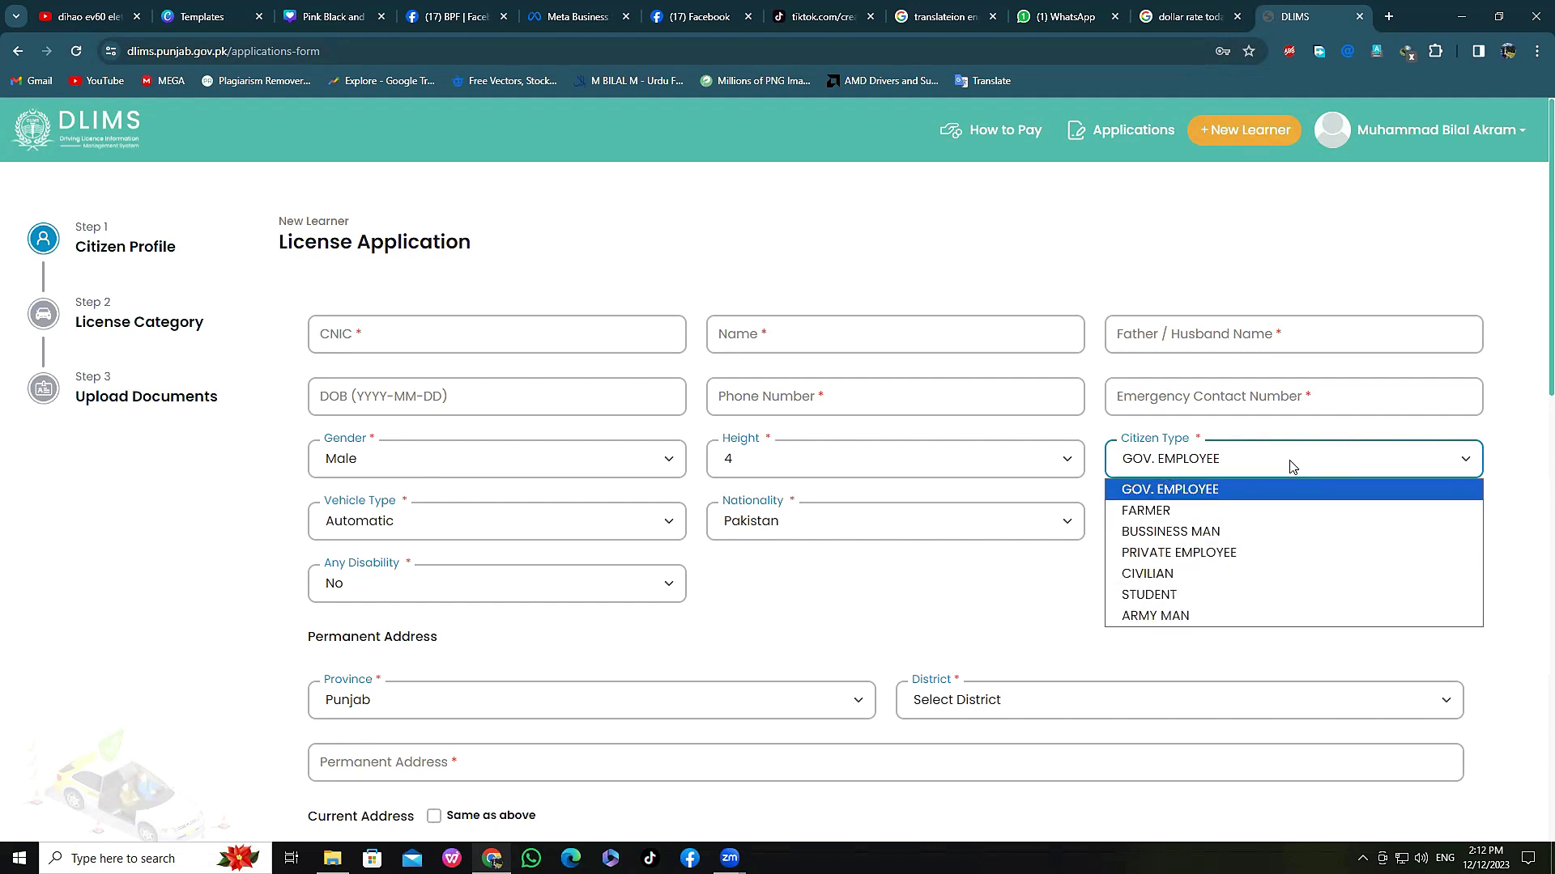
Step: Keep citizen type GOV. EMPLOYEE, choose Manual vehicle type, and keep blood group A+
left_click(1360, 463)
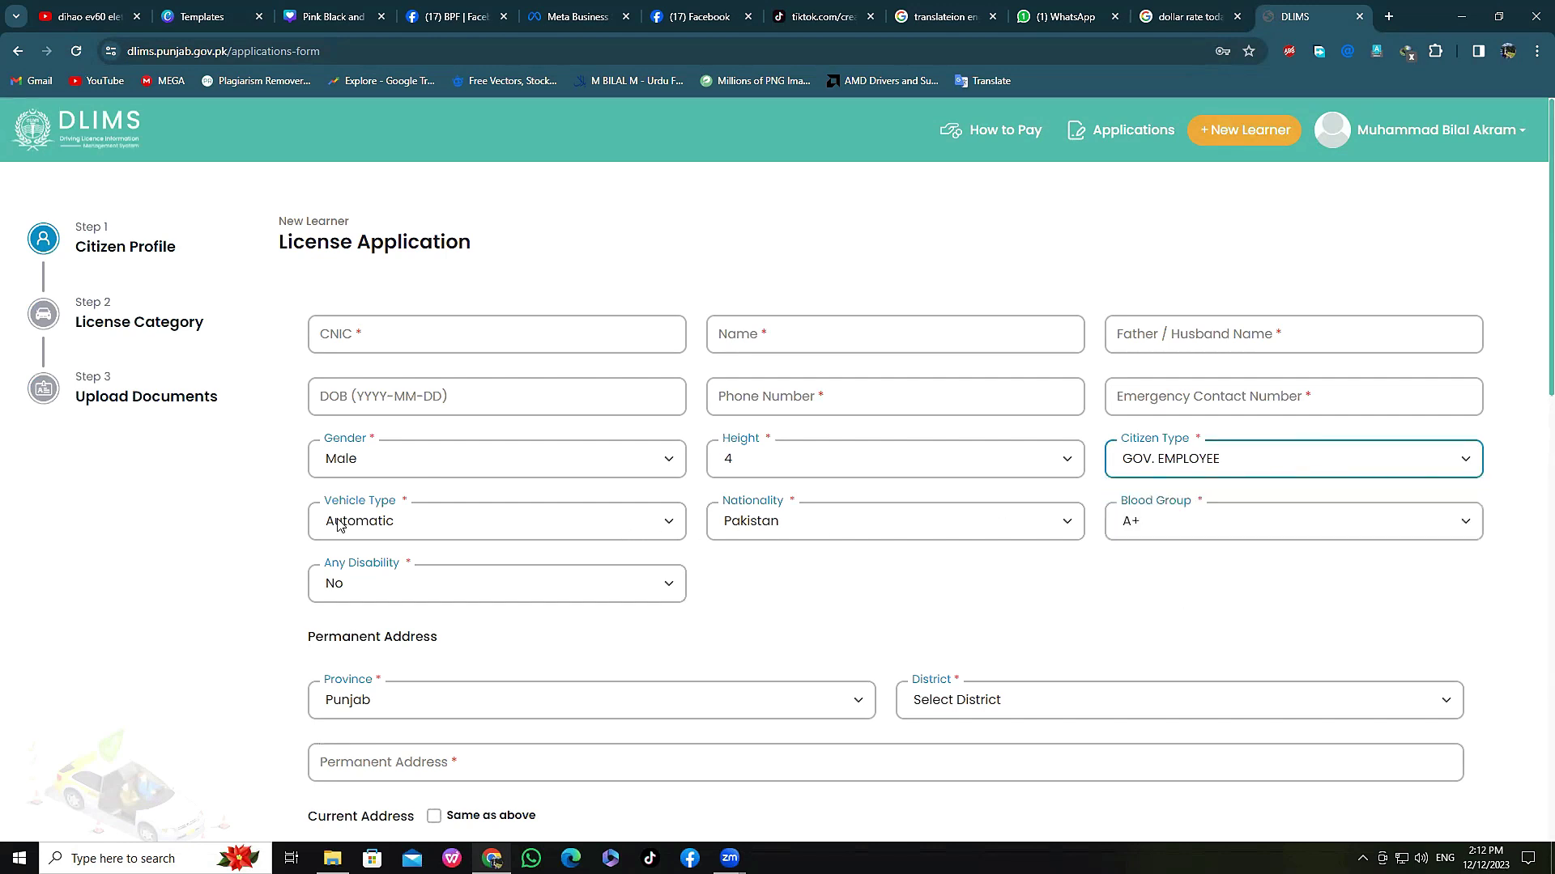
left_click(663, 520)
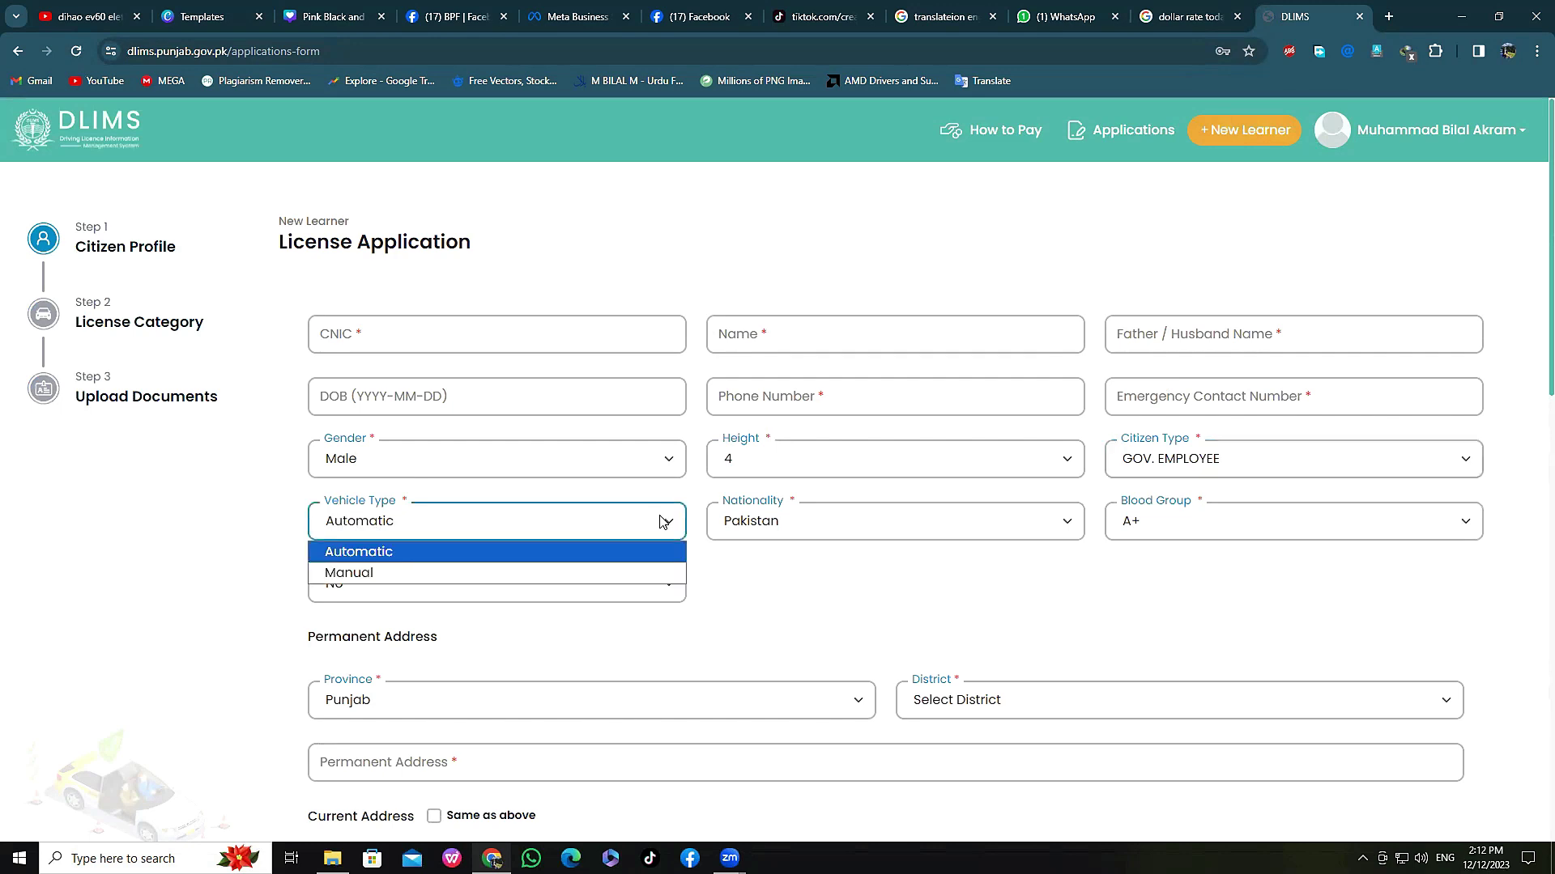
left_click(364, 576)
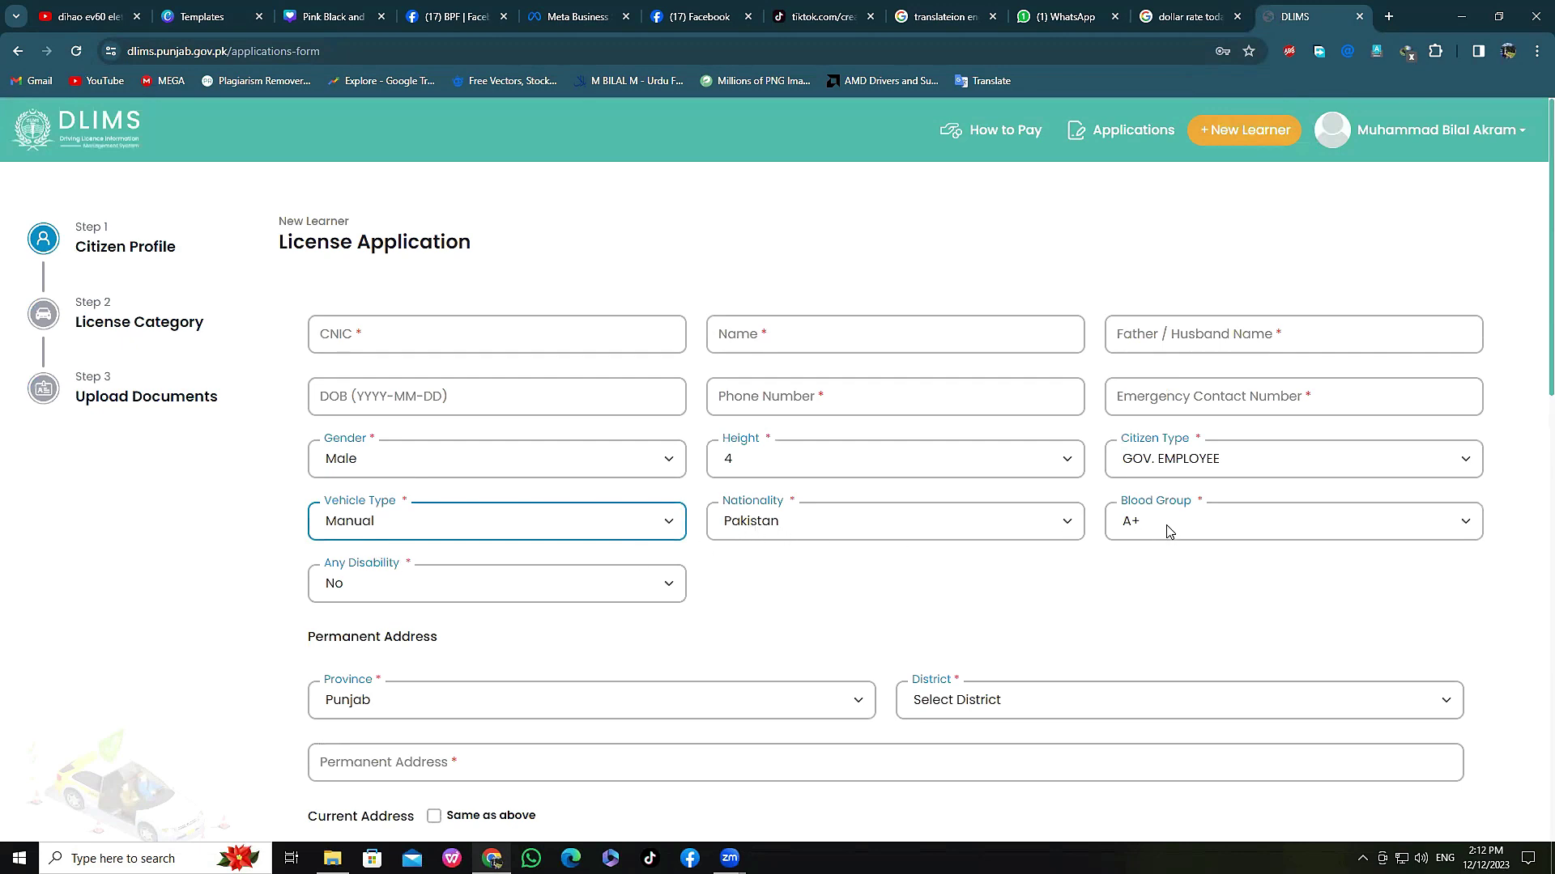
left_click(1298, 526)
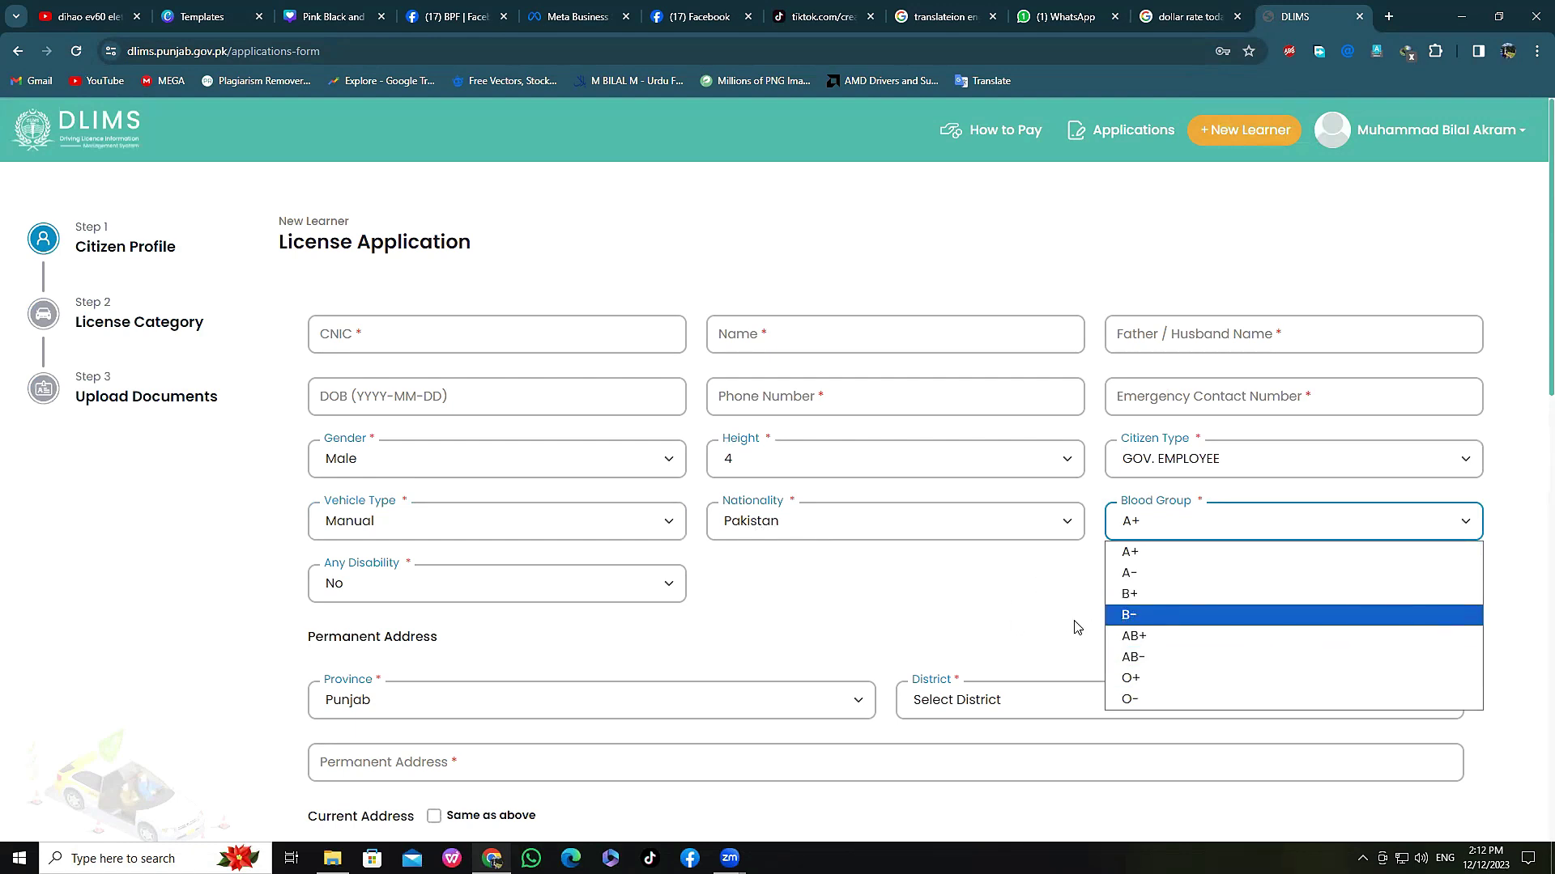
left_click(997, 603)
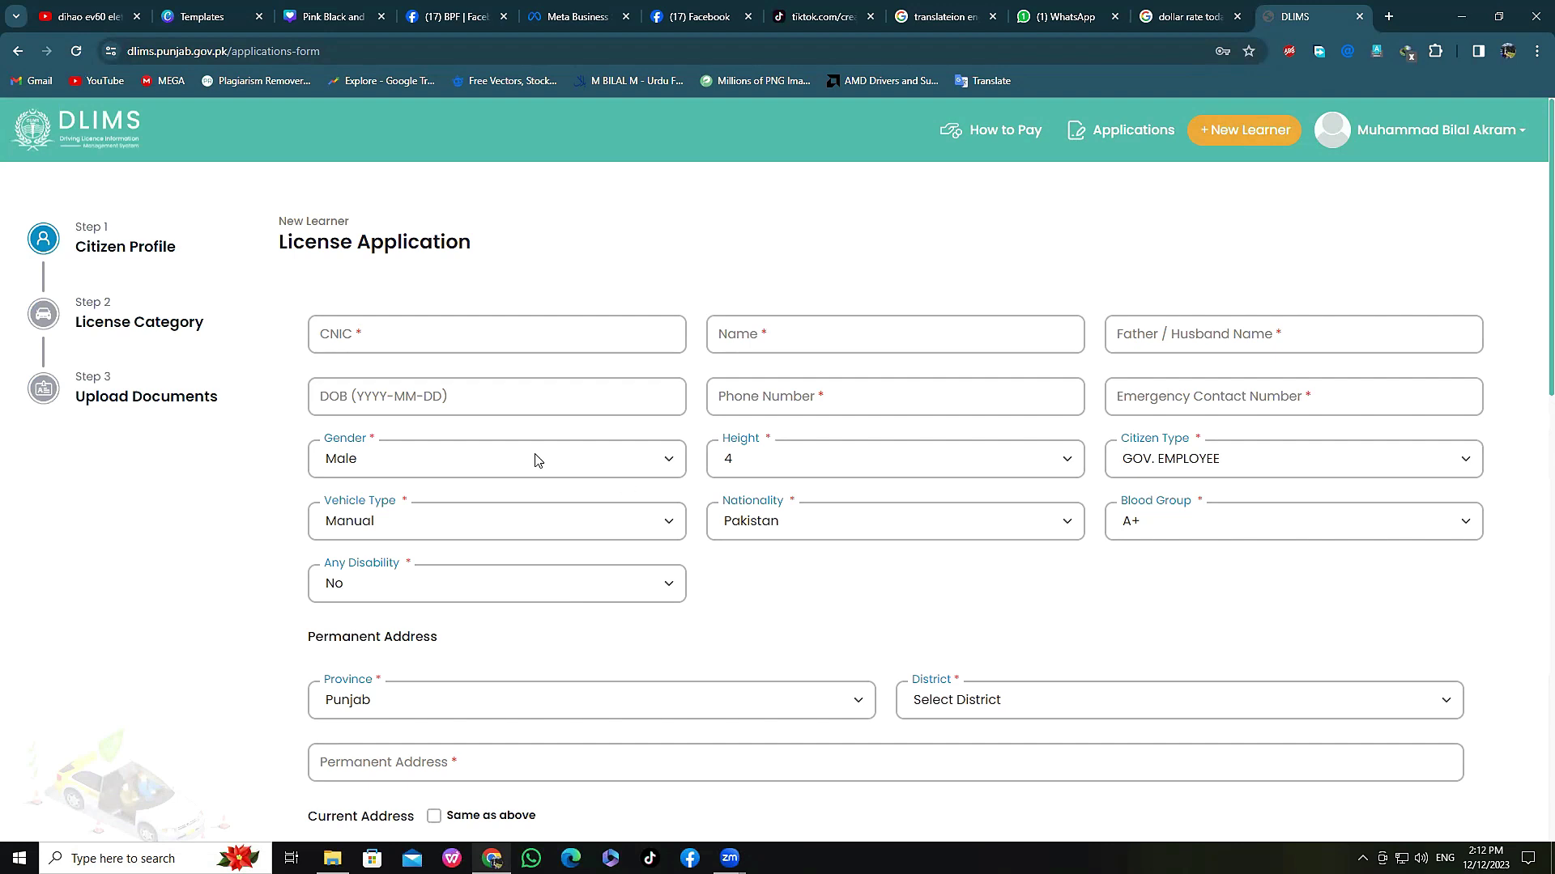
Step: Enter date of birth 1945-04-25 so the age shows 78 years
left_click(334, 391)
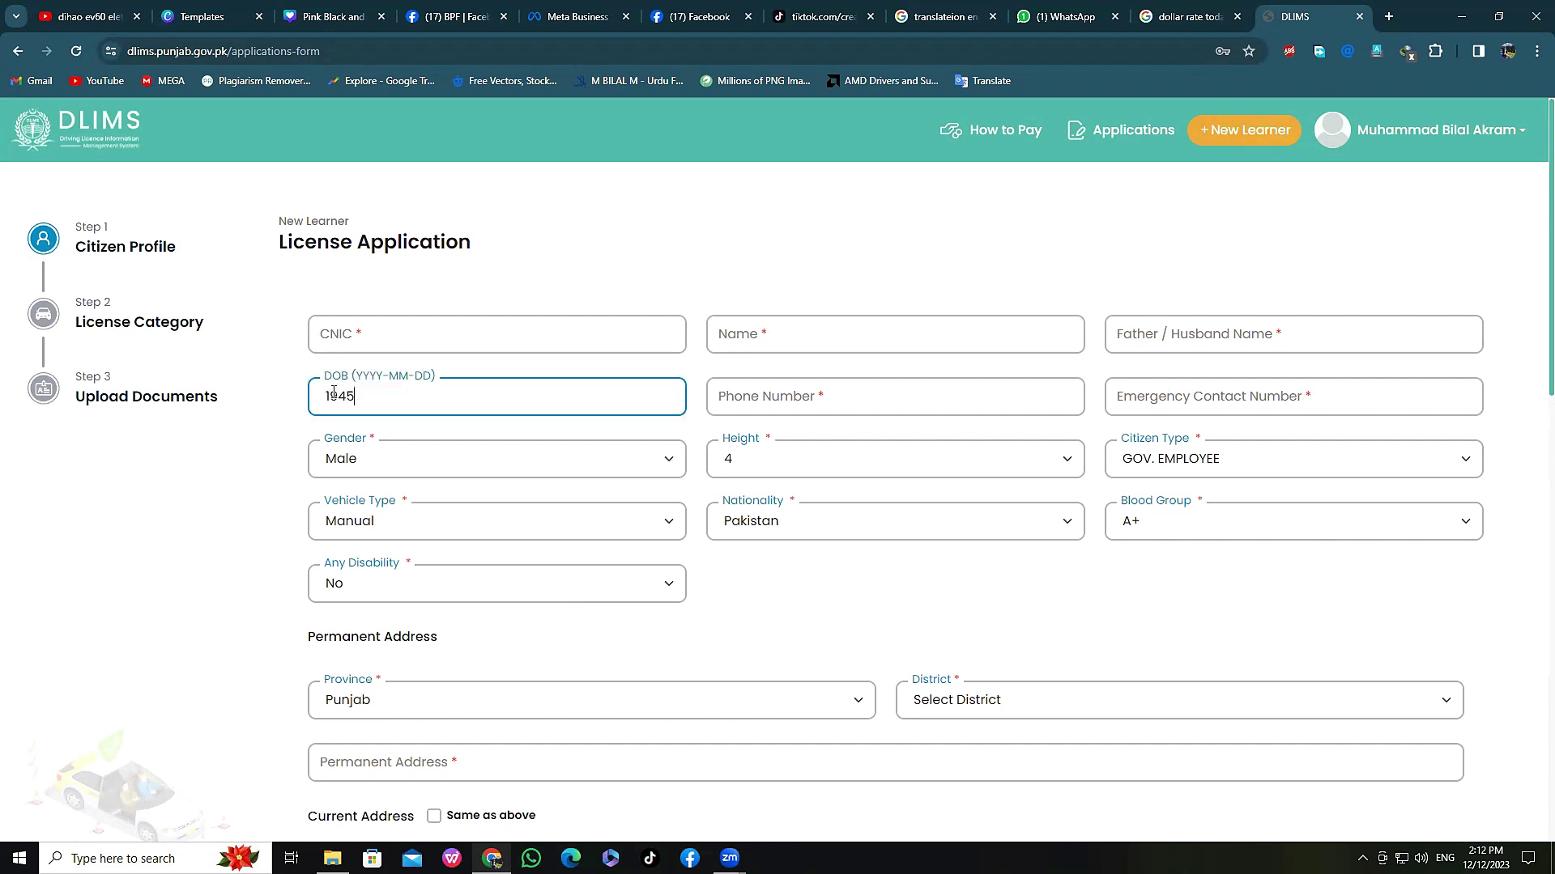
left_click(833, 567)
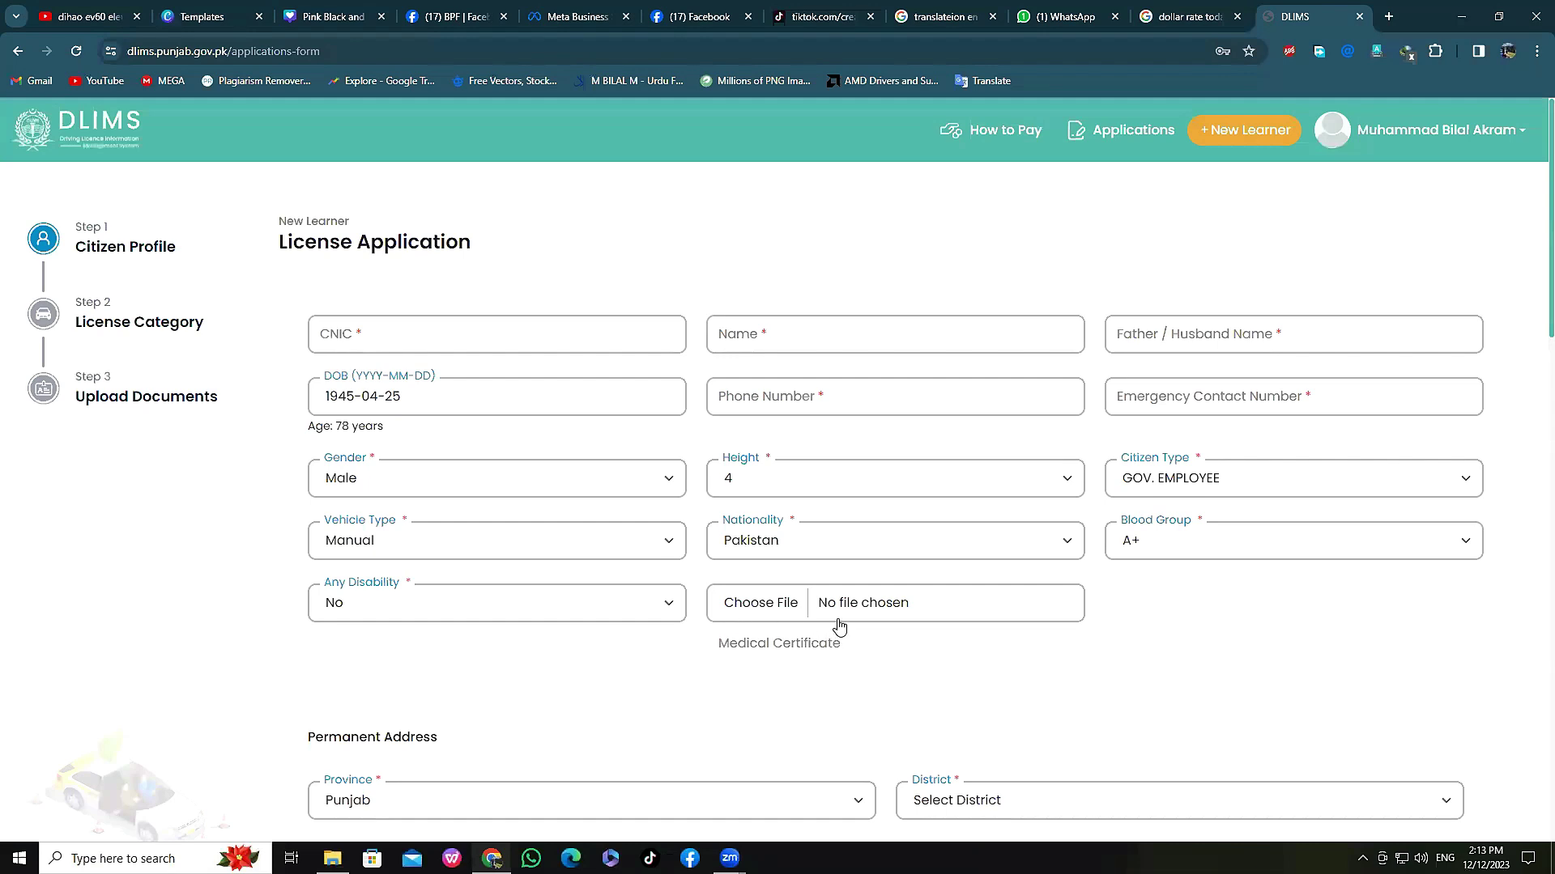
Step: Choose KASUR as the Punjab permanent address district
scroll(538, 672, "down", 3)
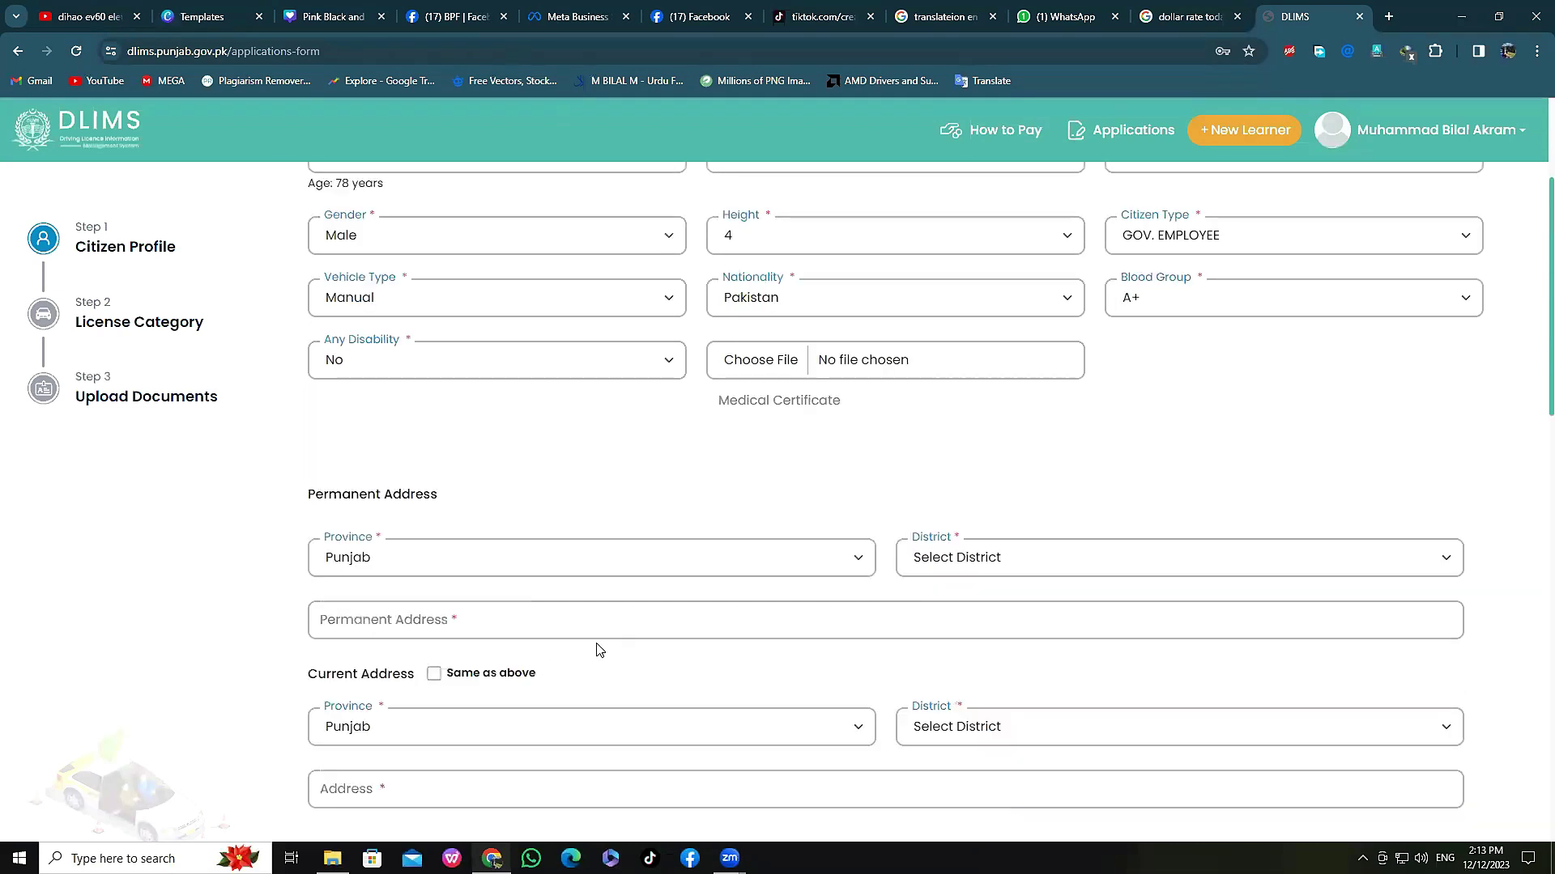
scroll(664, 507, "down", 2)
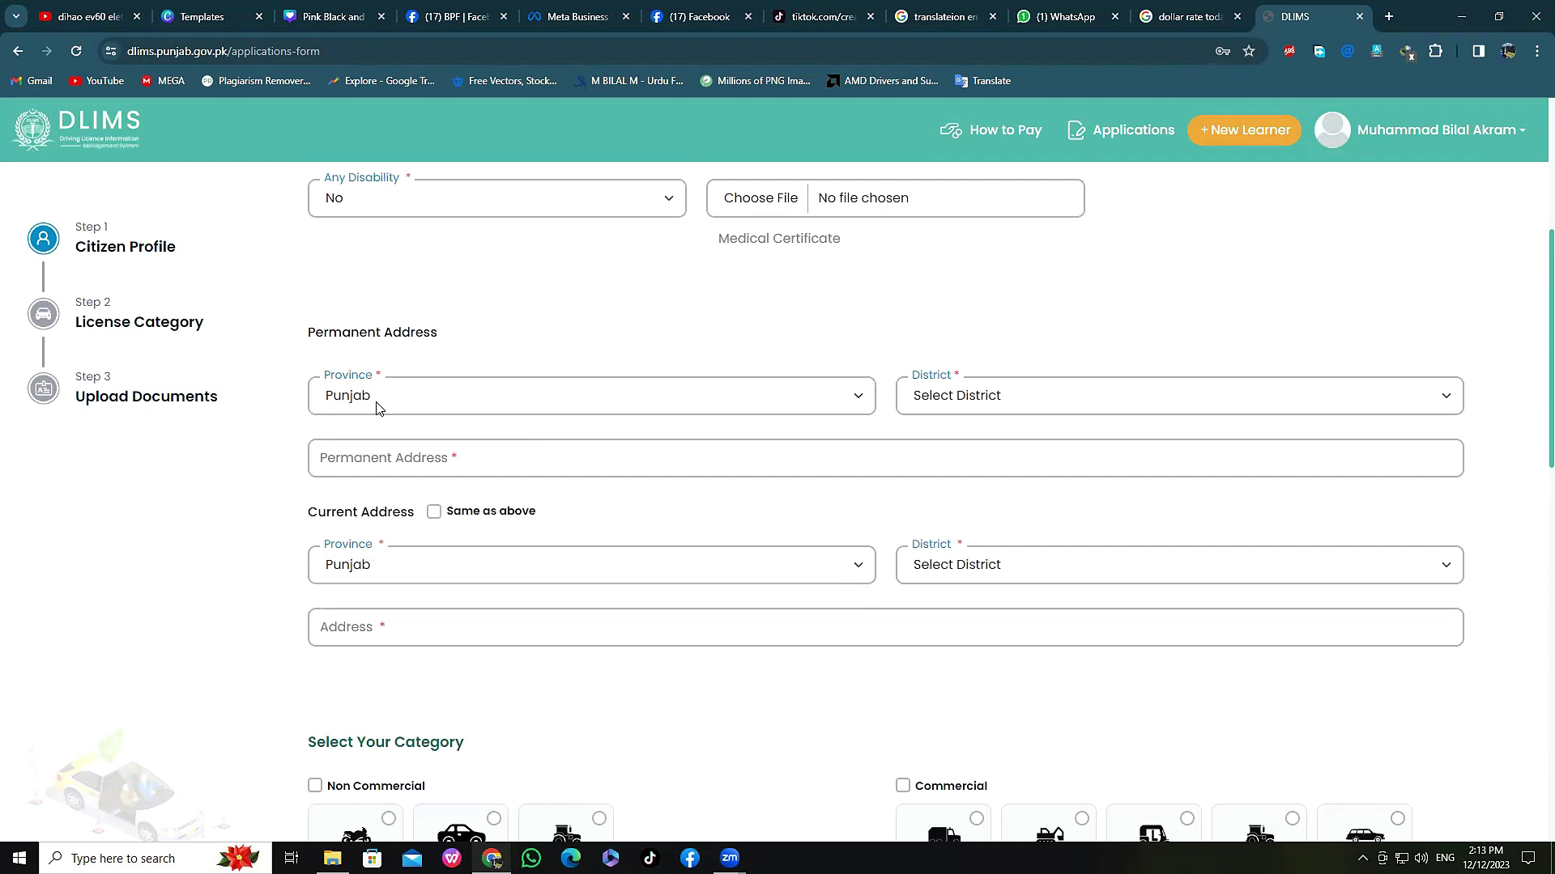
left_click(1051, 403)
scroll(1027, 545, "down", 5)
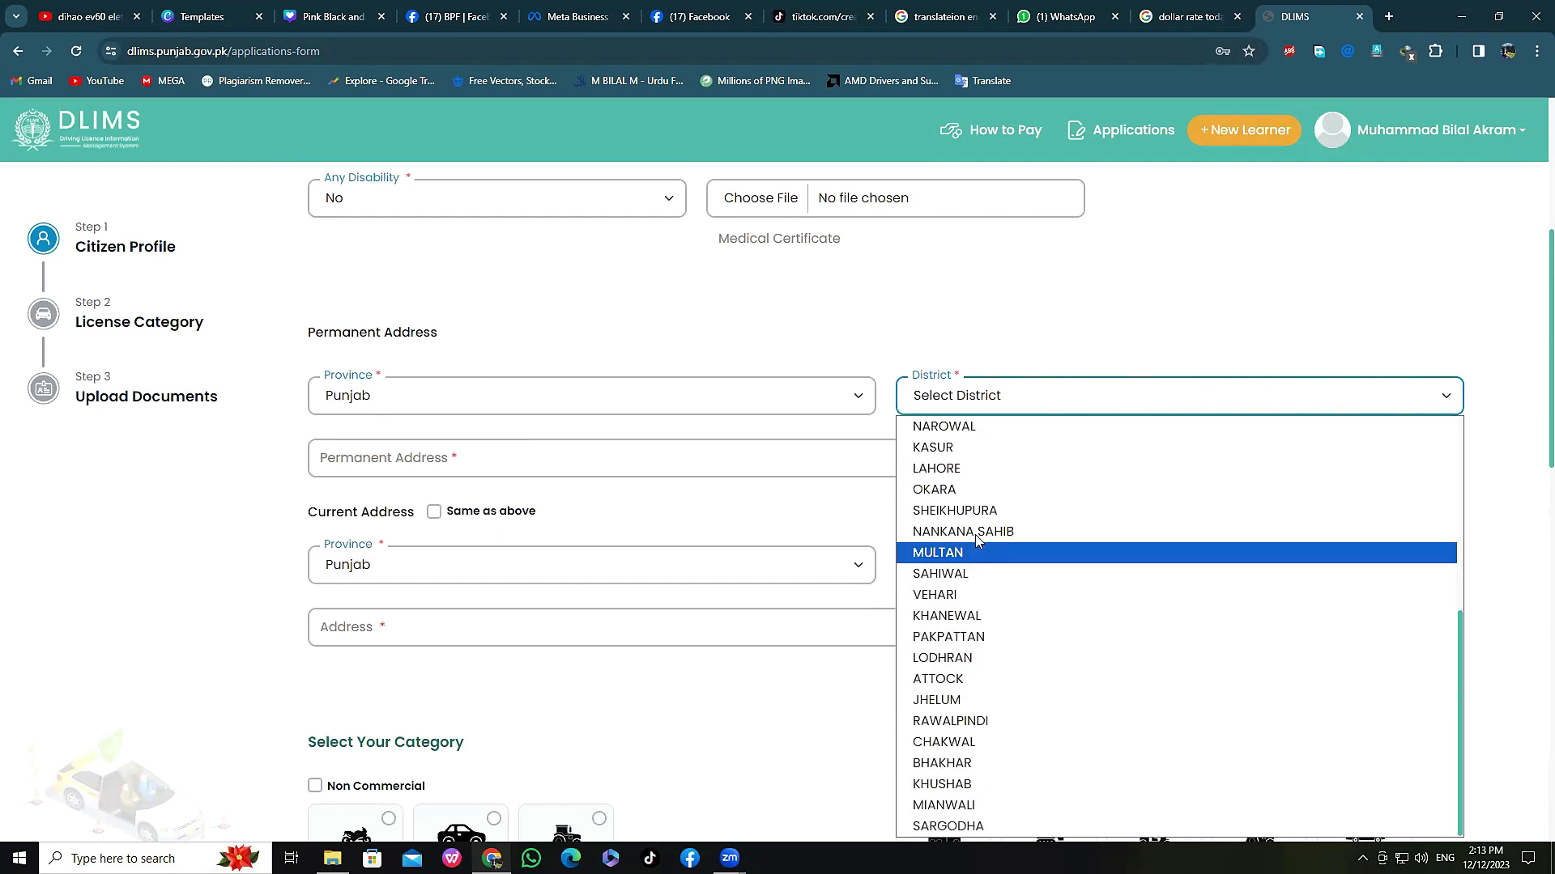
left_click(963, 450)
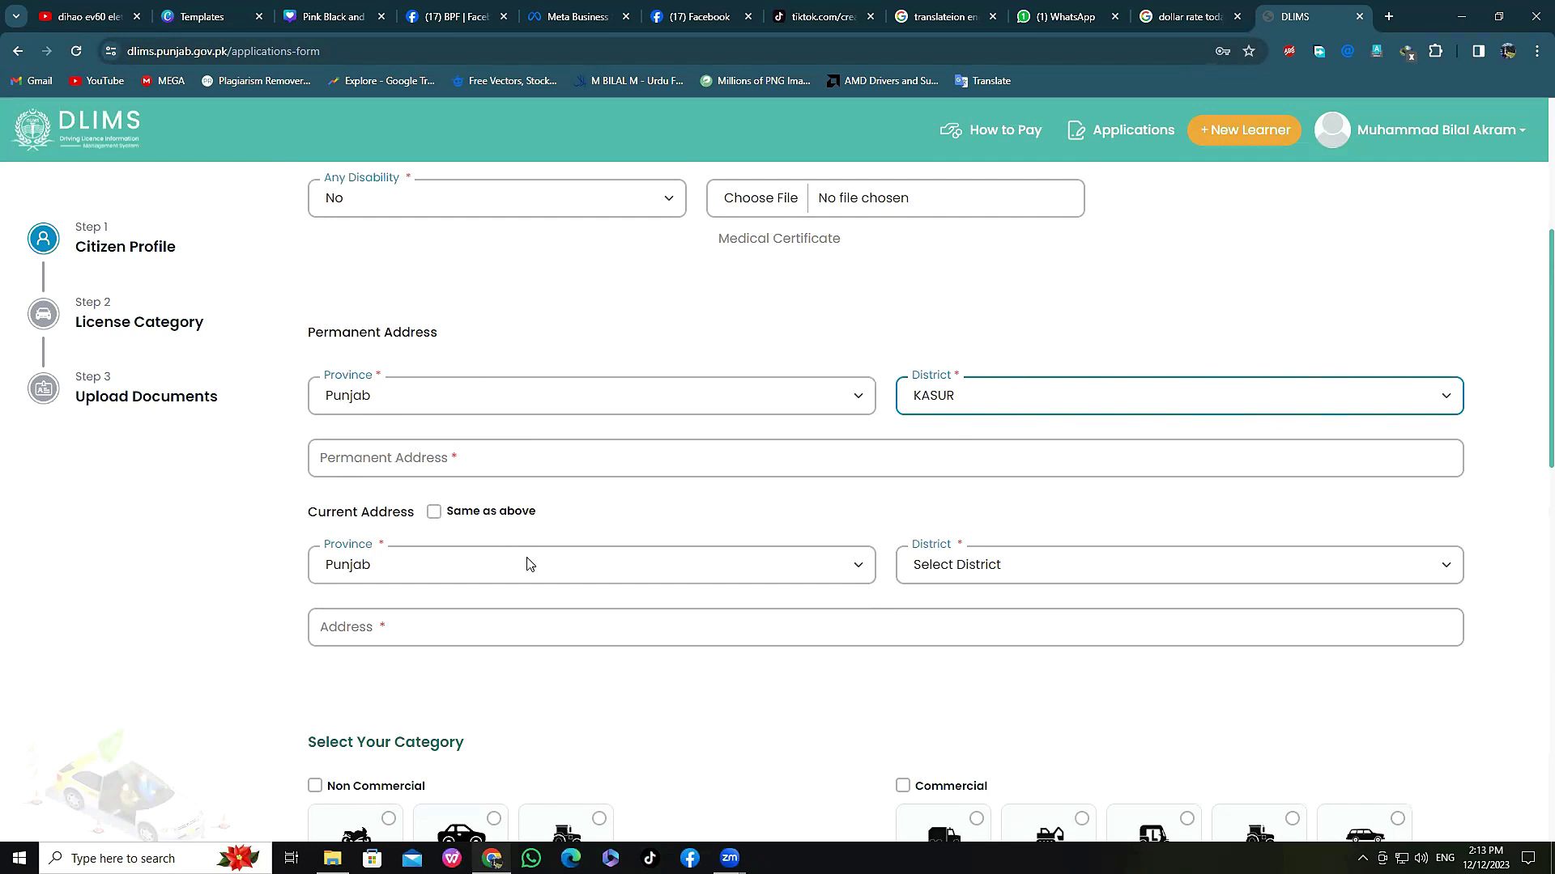
scroll(565, 536, "down", 2)
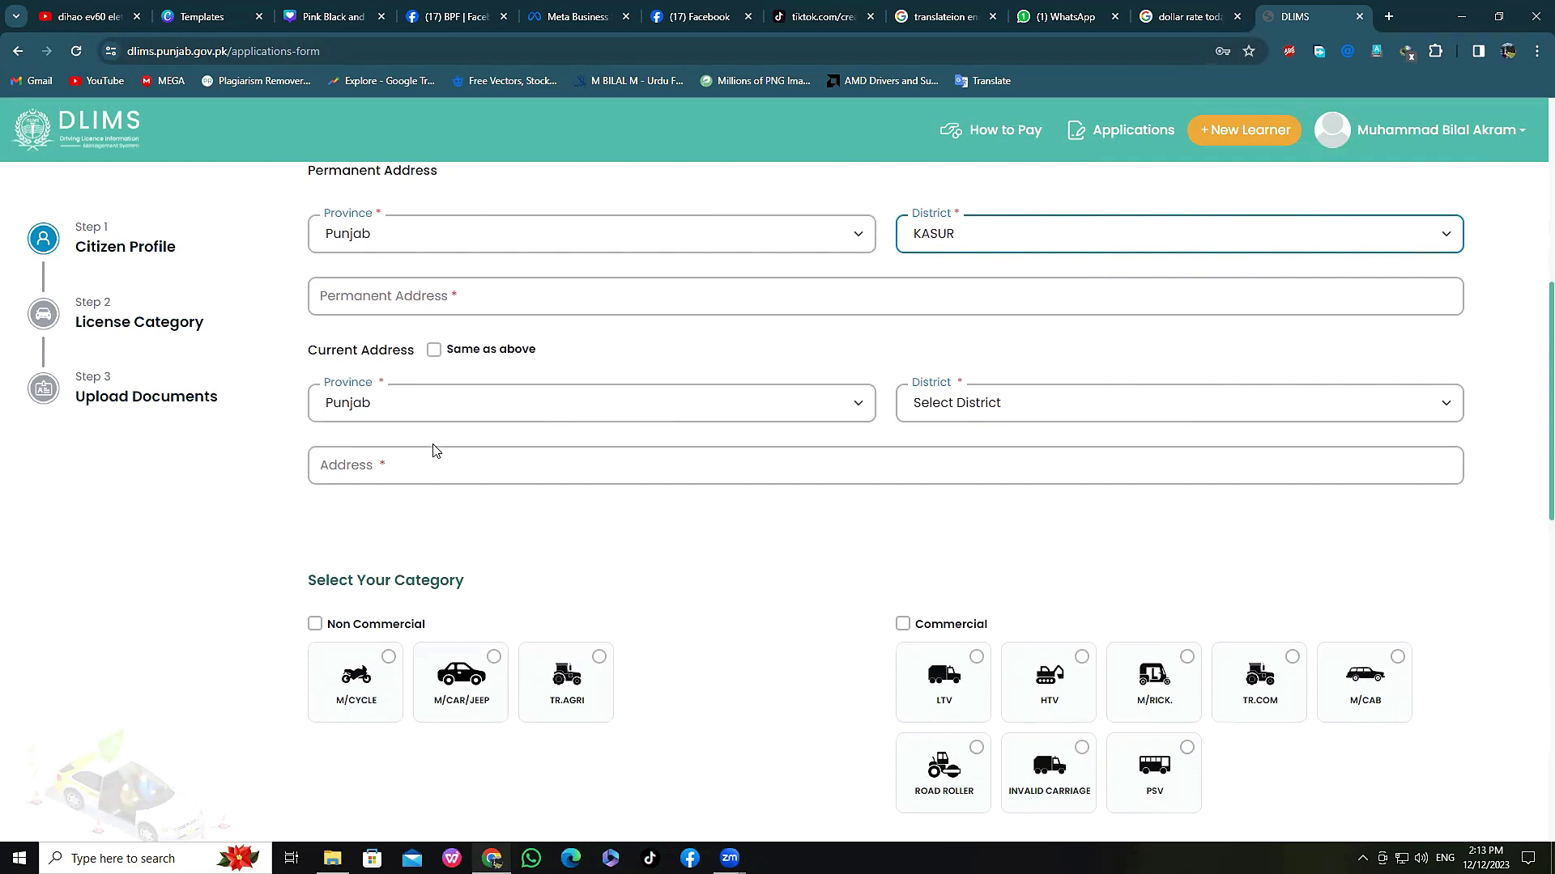
Step: Tick 'Same as above' for the current address and select the Non Commercial M/CYCLE category
left_click(435, 351)
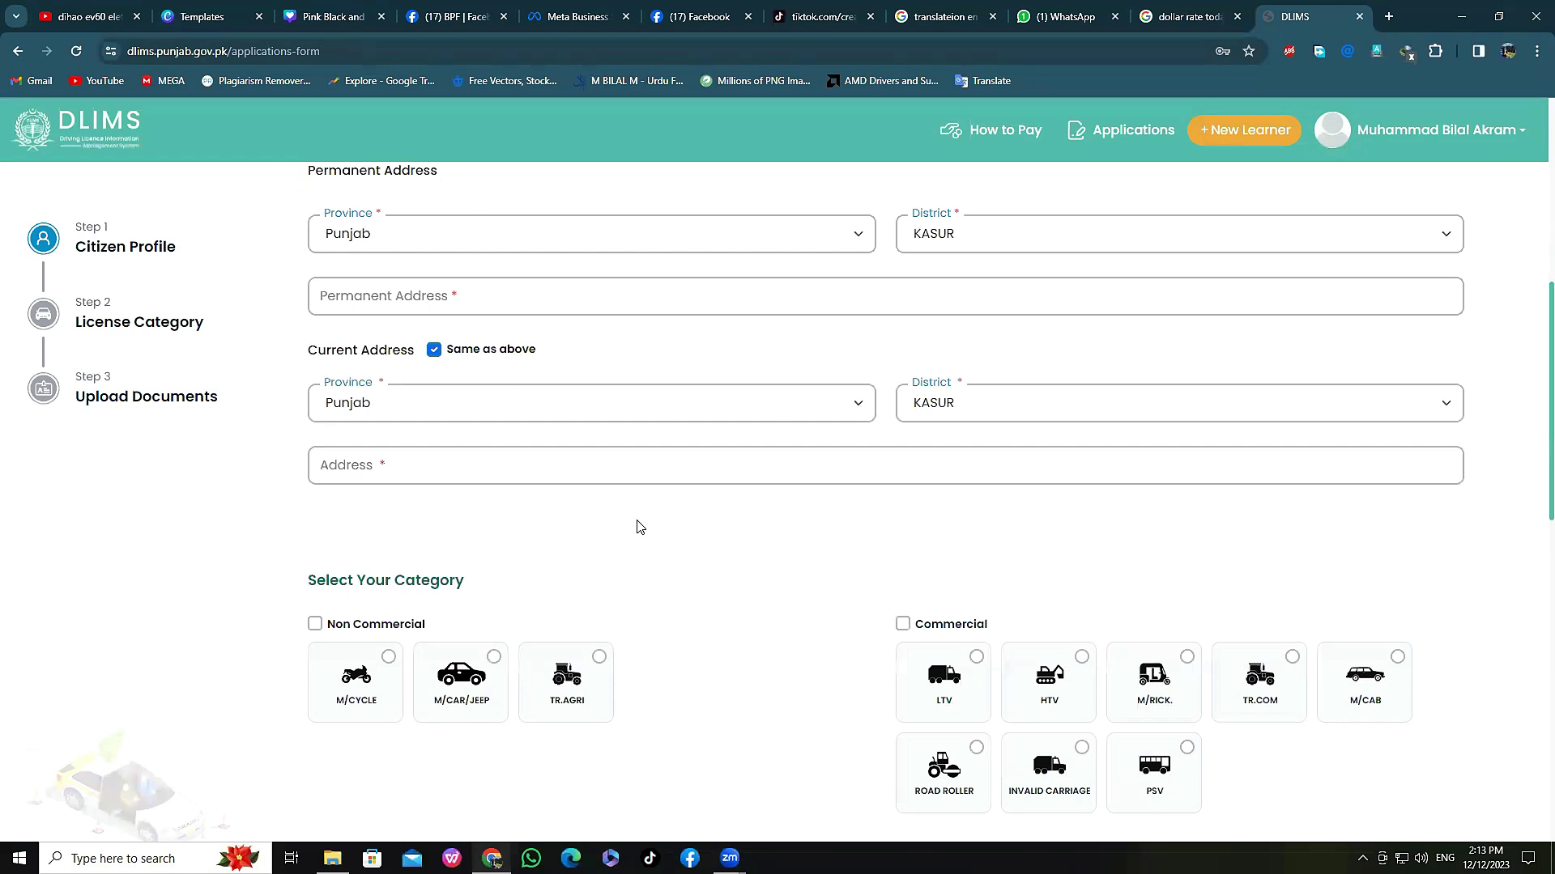
scroll(636, 527, "down", 1)
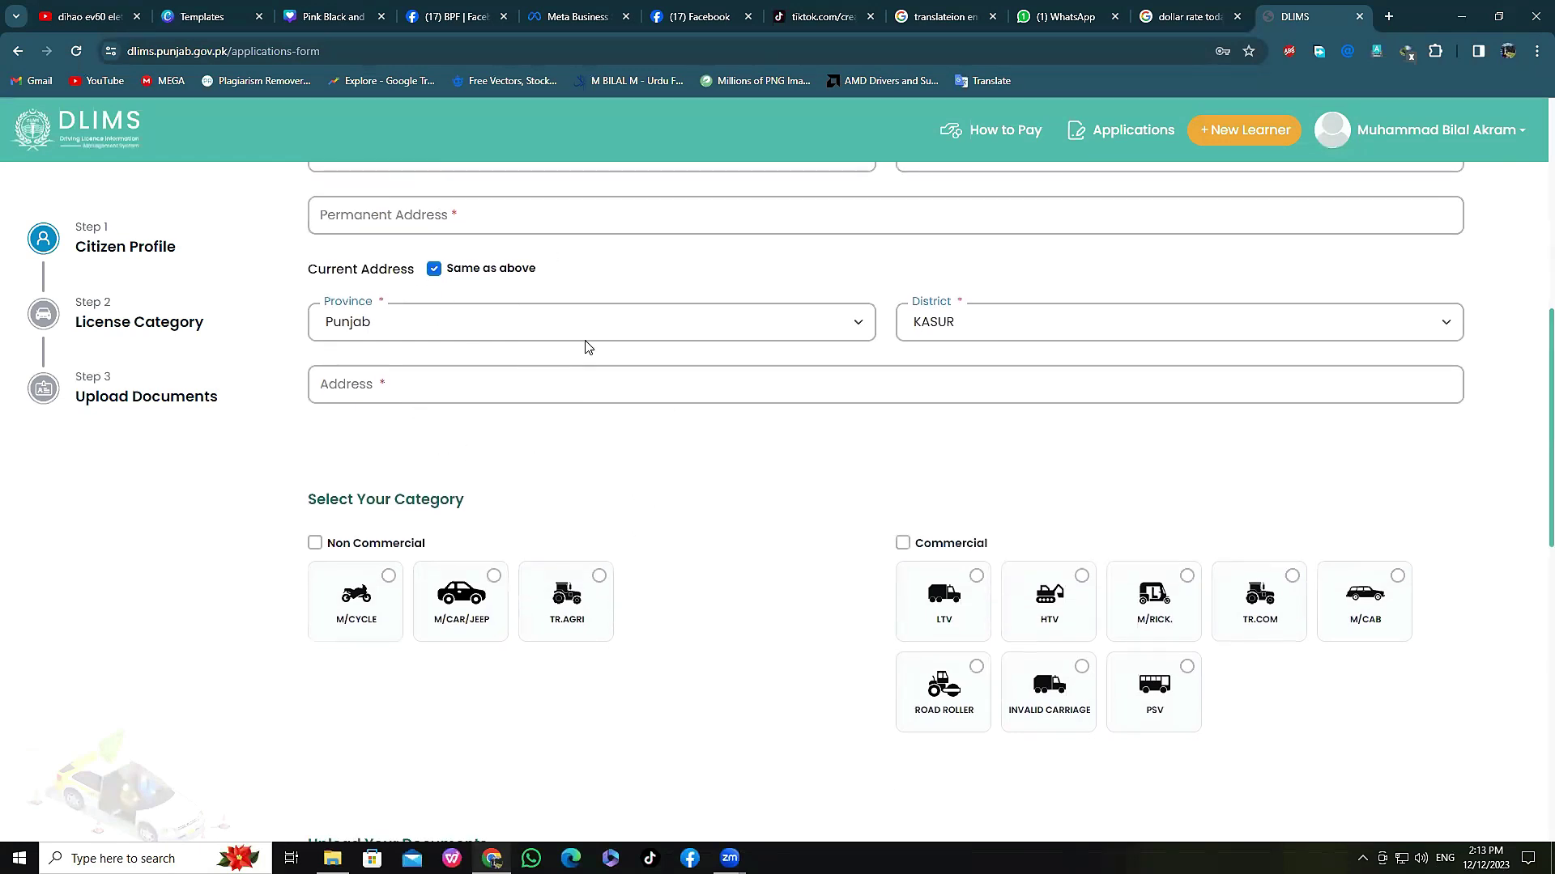
scroll(592, 352, "down", 1)
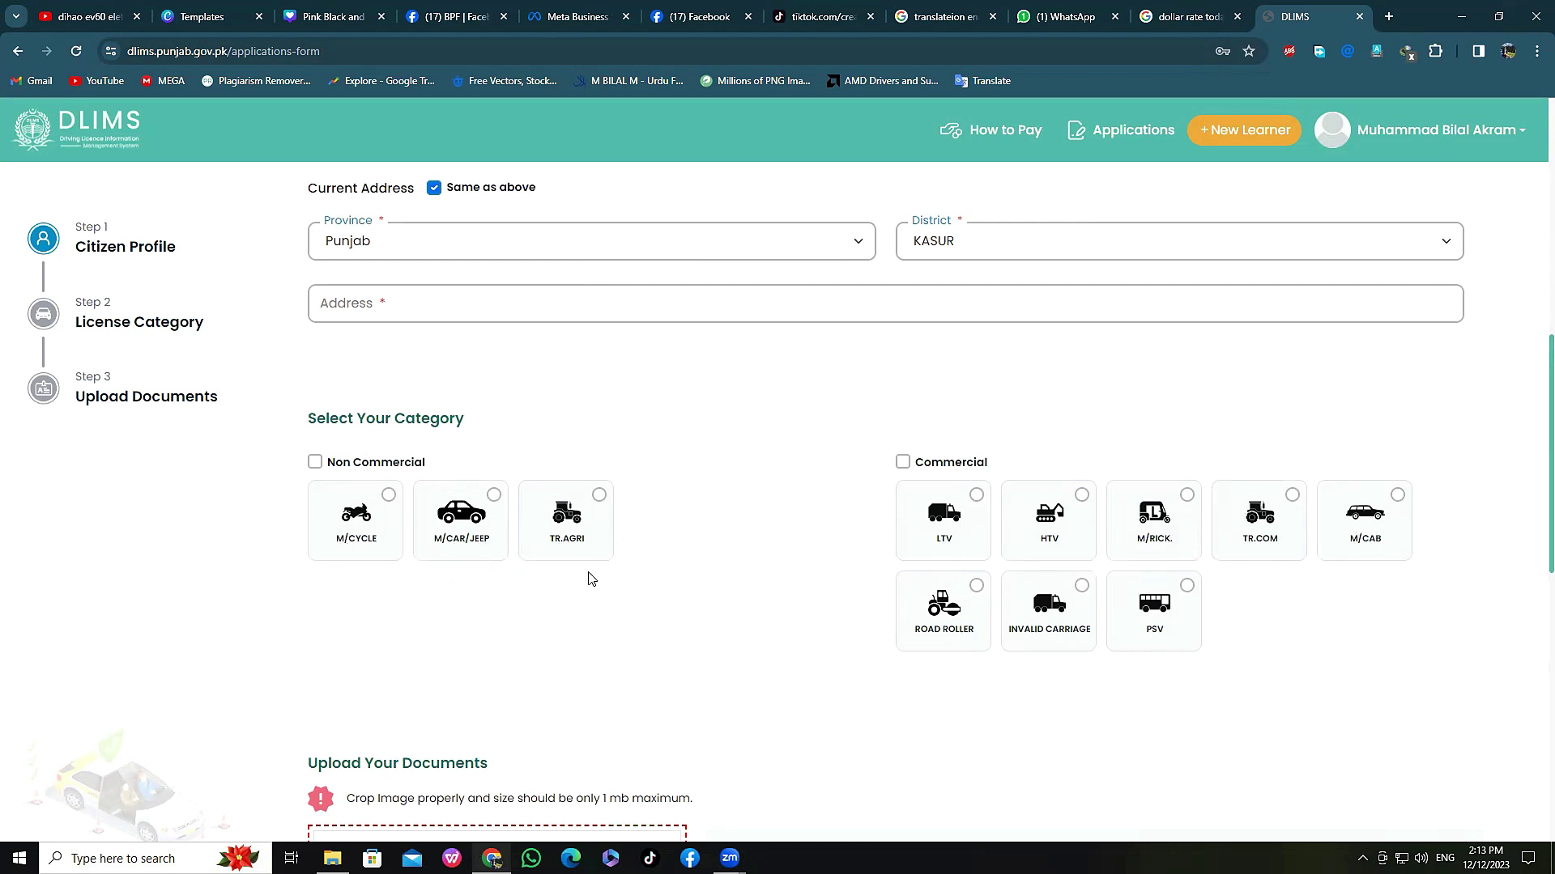
left_click(388, 501)
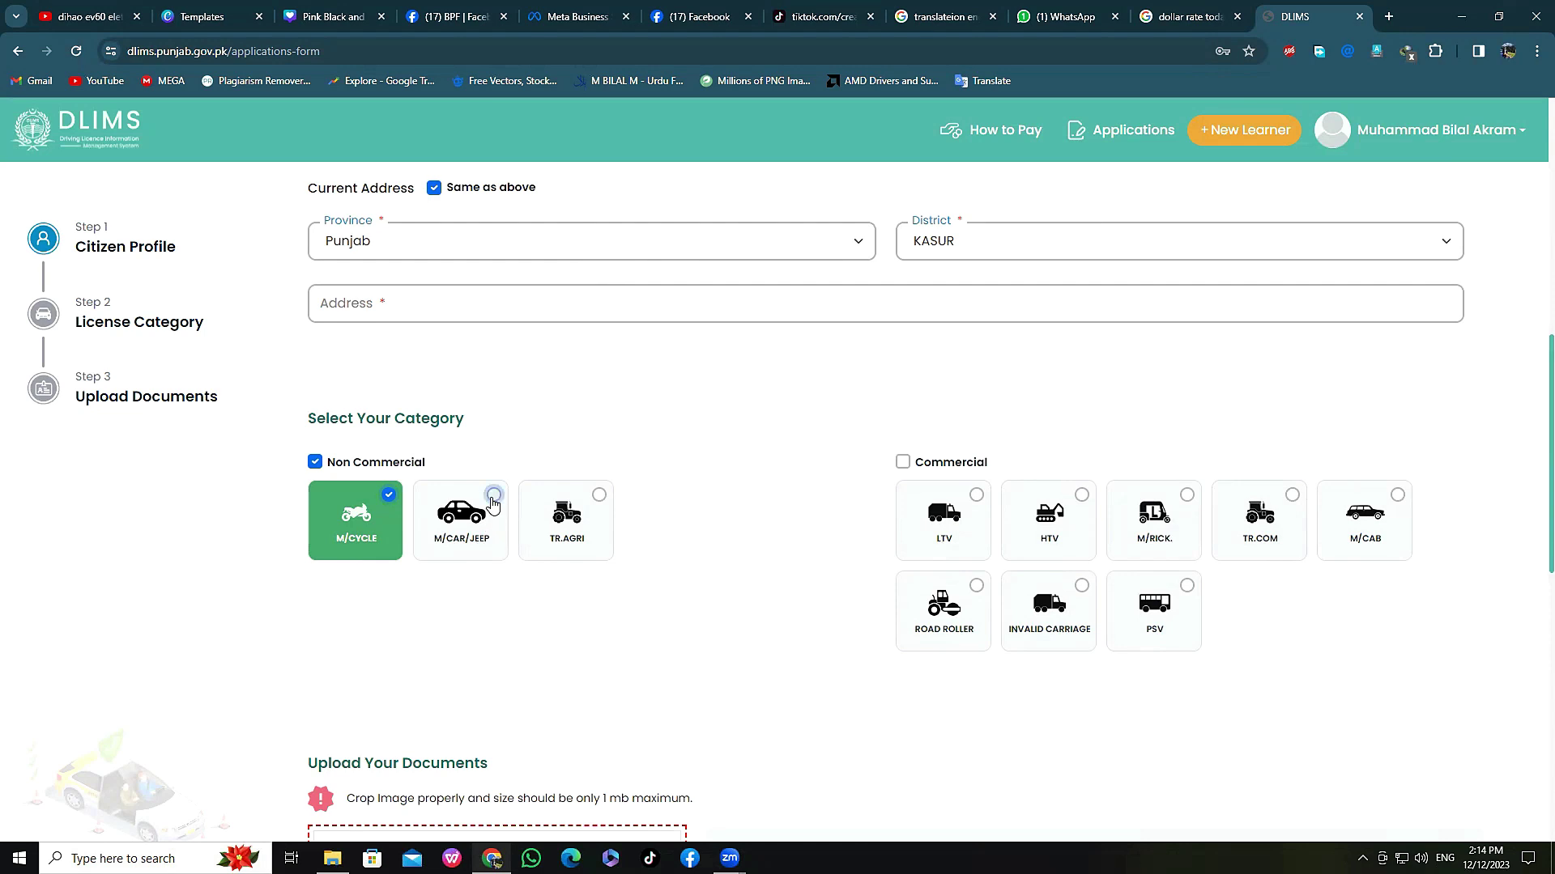
Step: Also select the M/CAR/JEEP category alongside M/CYCLE
left_click(493, 503)
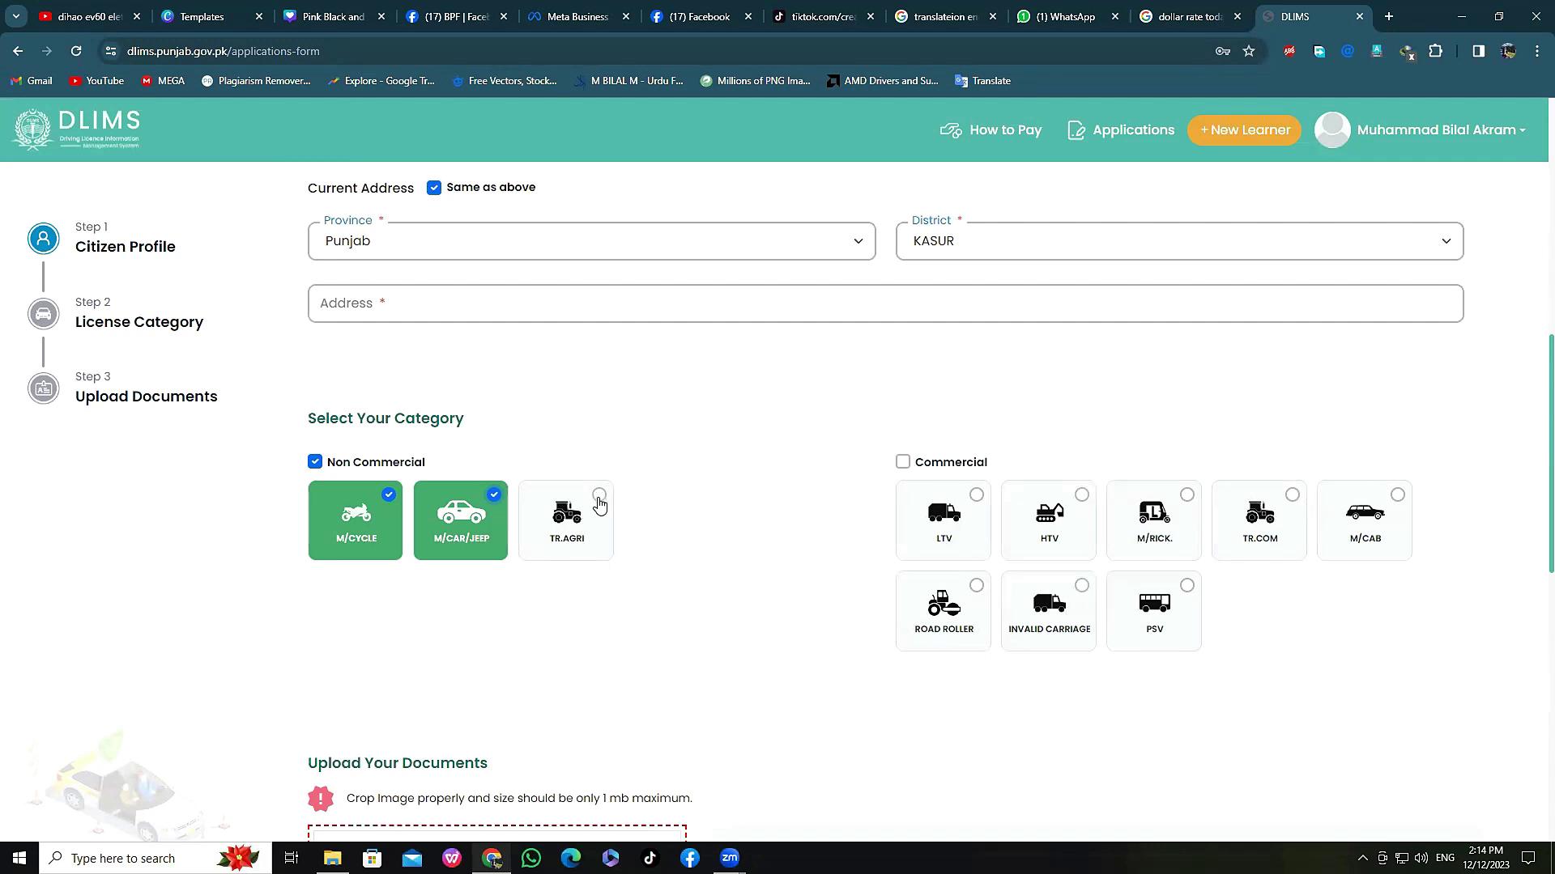
scroll(669, 654, "down", 5)
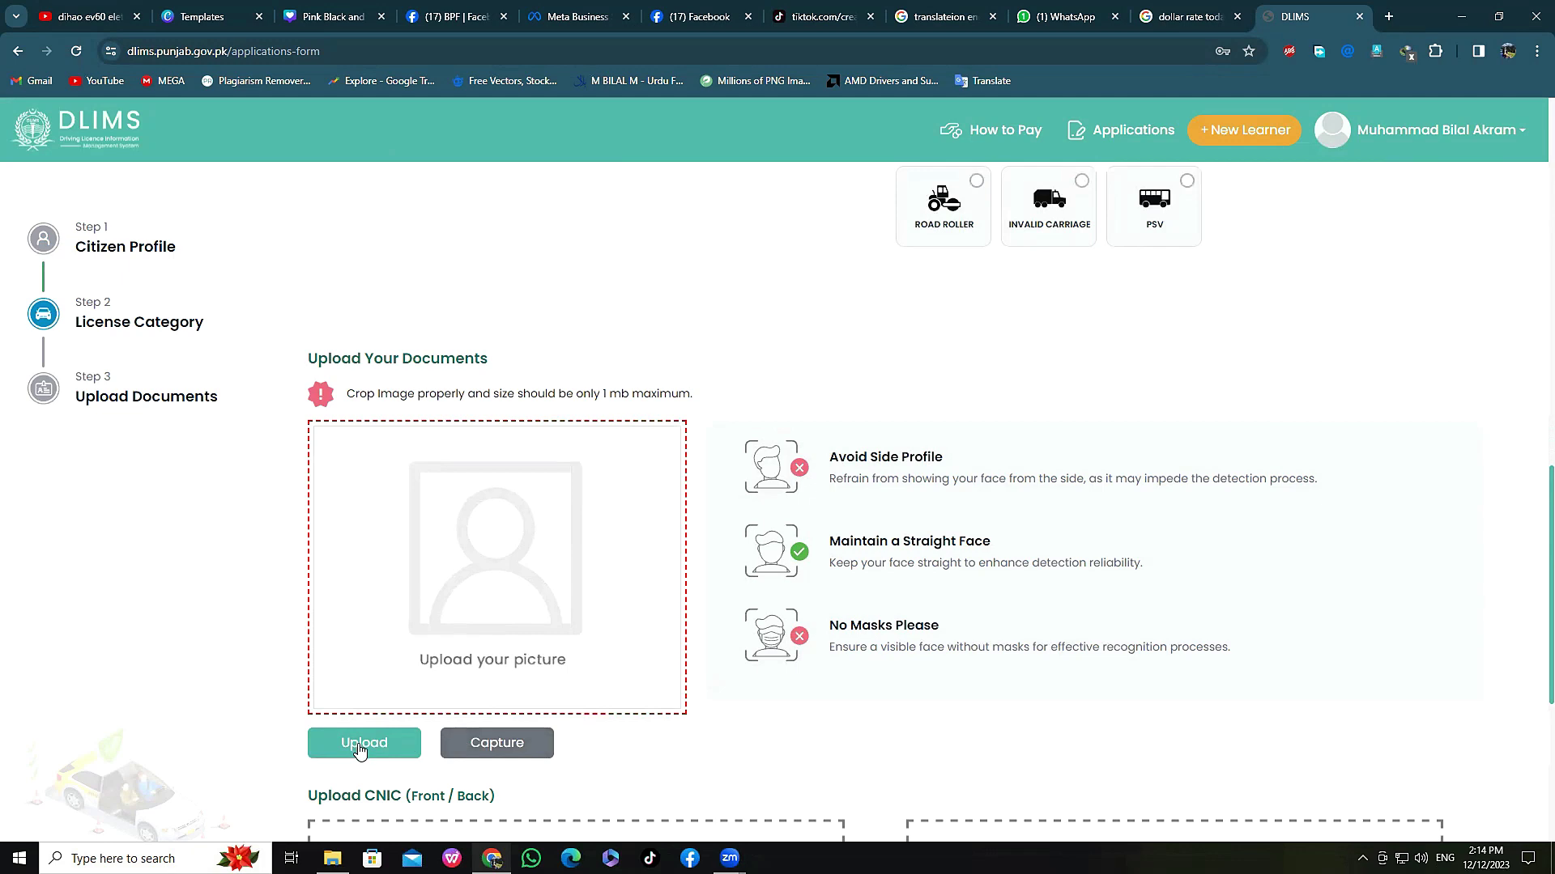
scroll(357, 748, "down", 2)
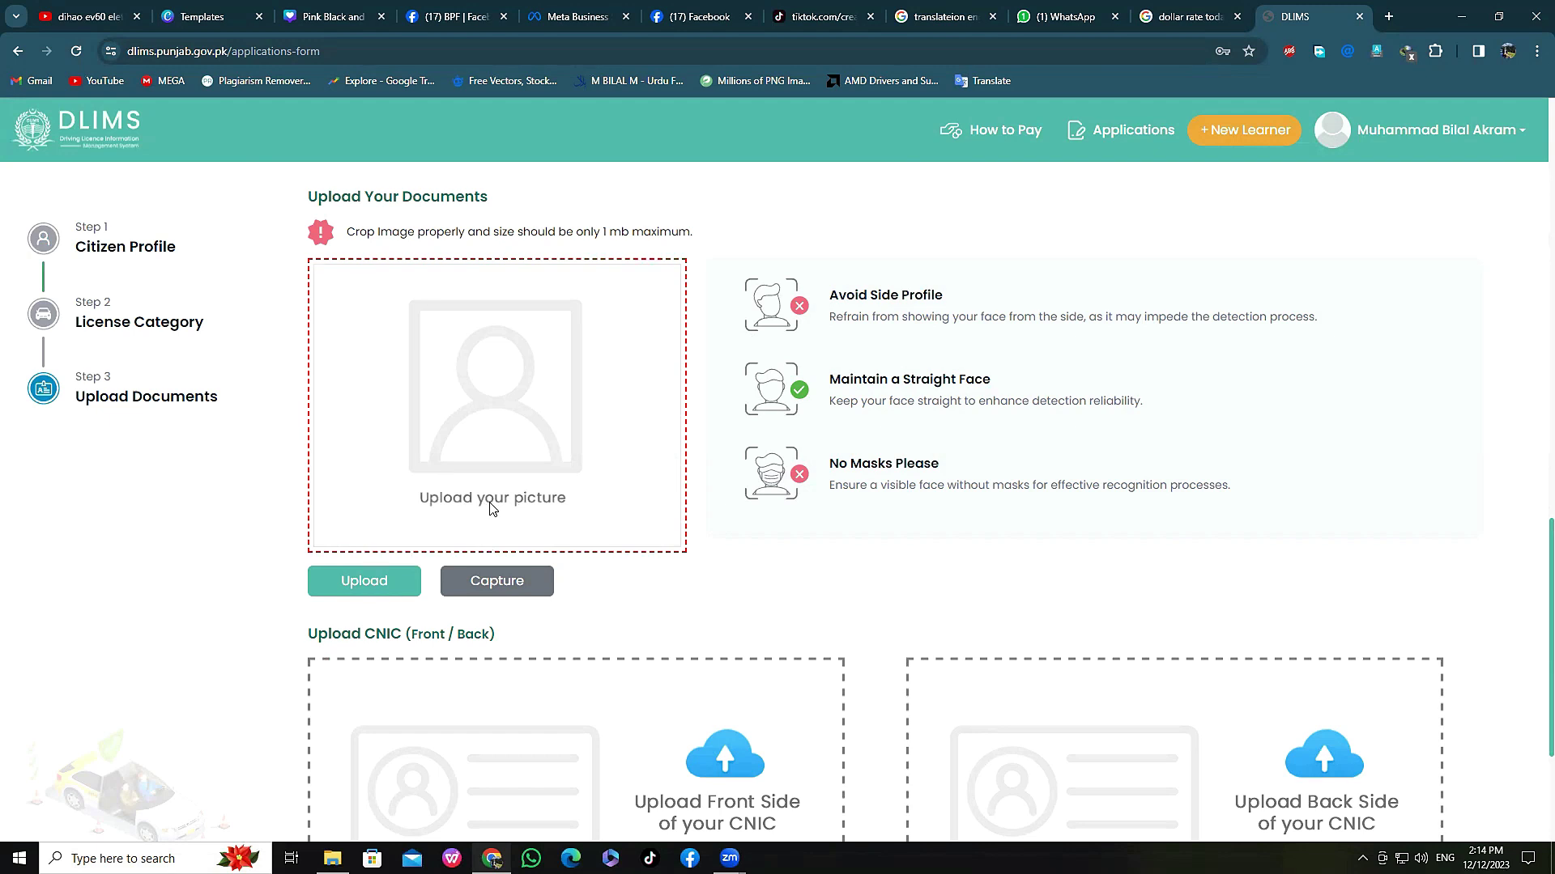
scroll(490, 506, "down", 1)
scroll(490, 509, "down", 2)
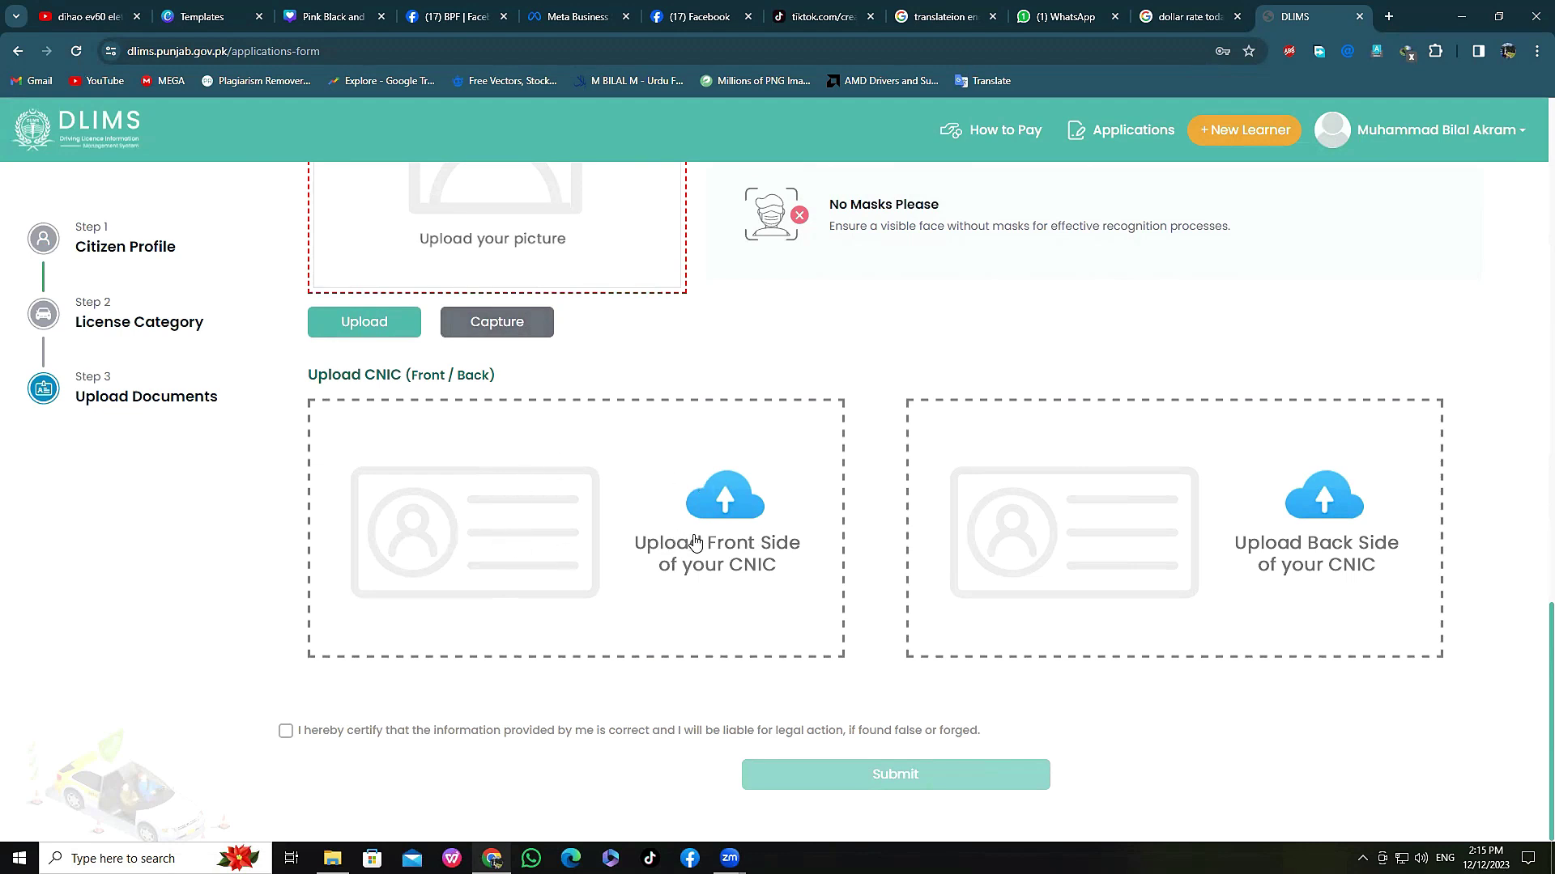
Step: Skip attaching the back-side CNIC image and tick the certification declaration
left_click(1347, 513)
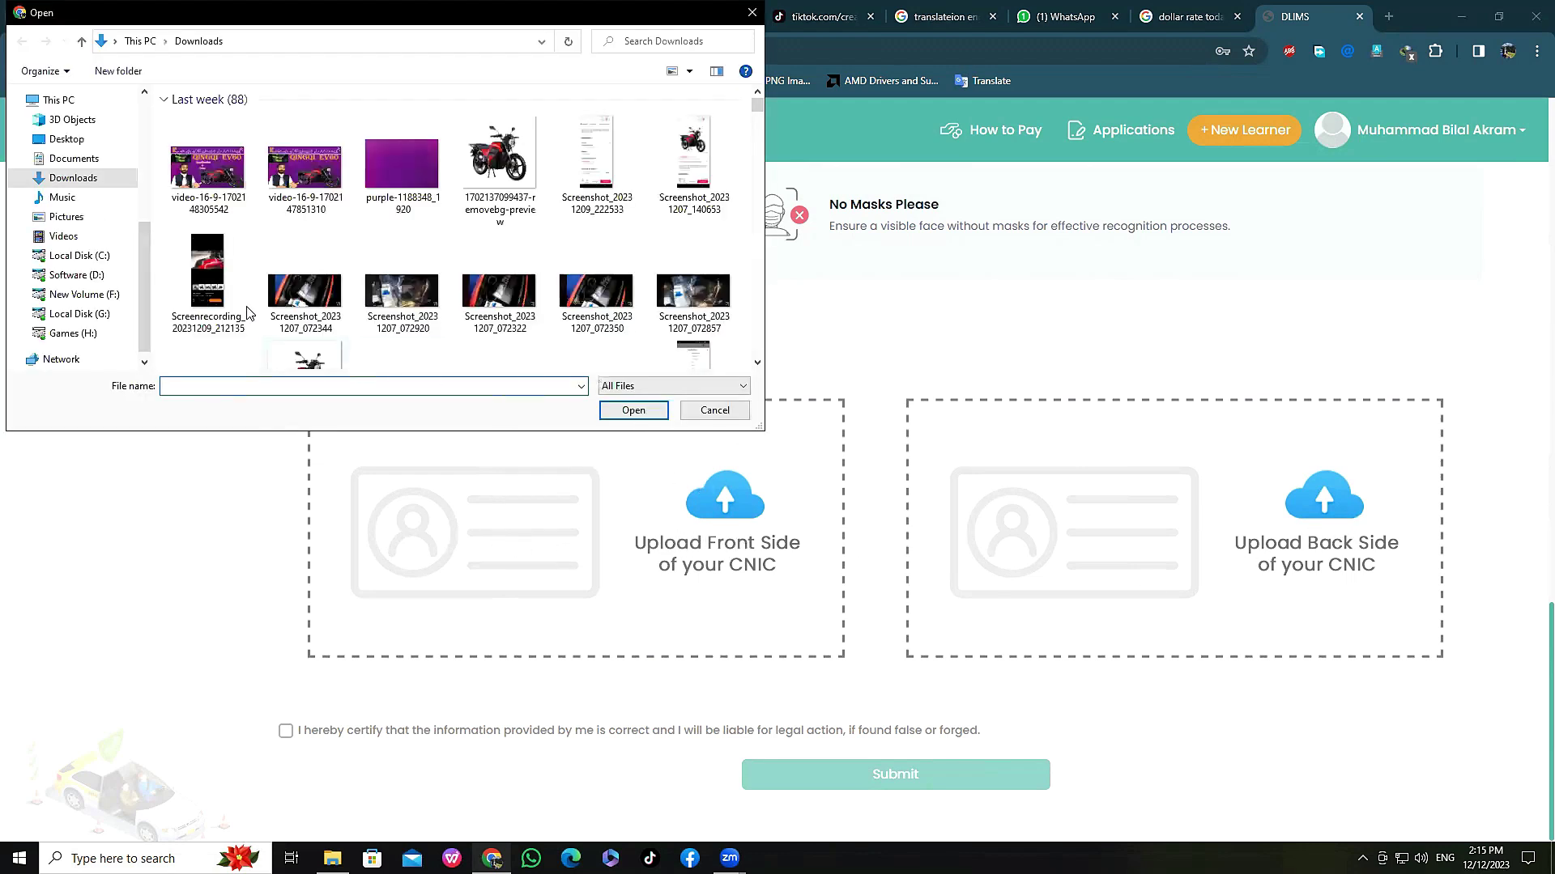
left_click(714, 410)
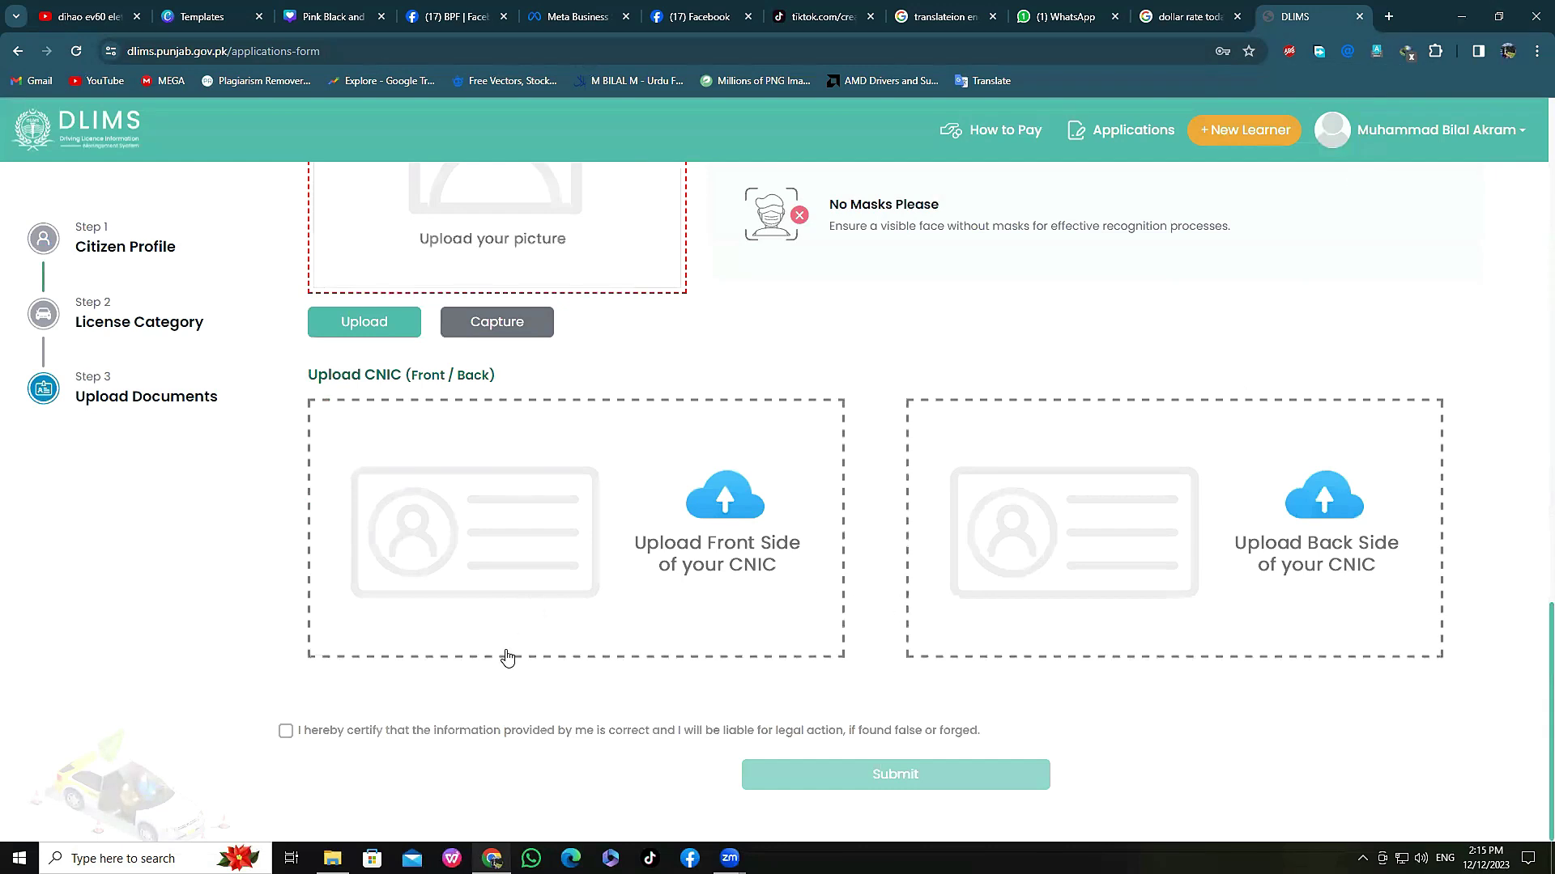
left_click(285, 734)
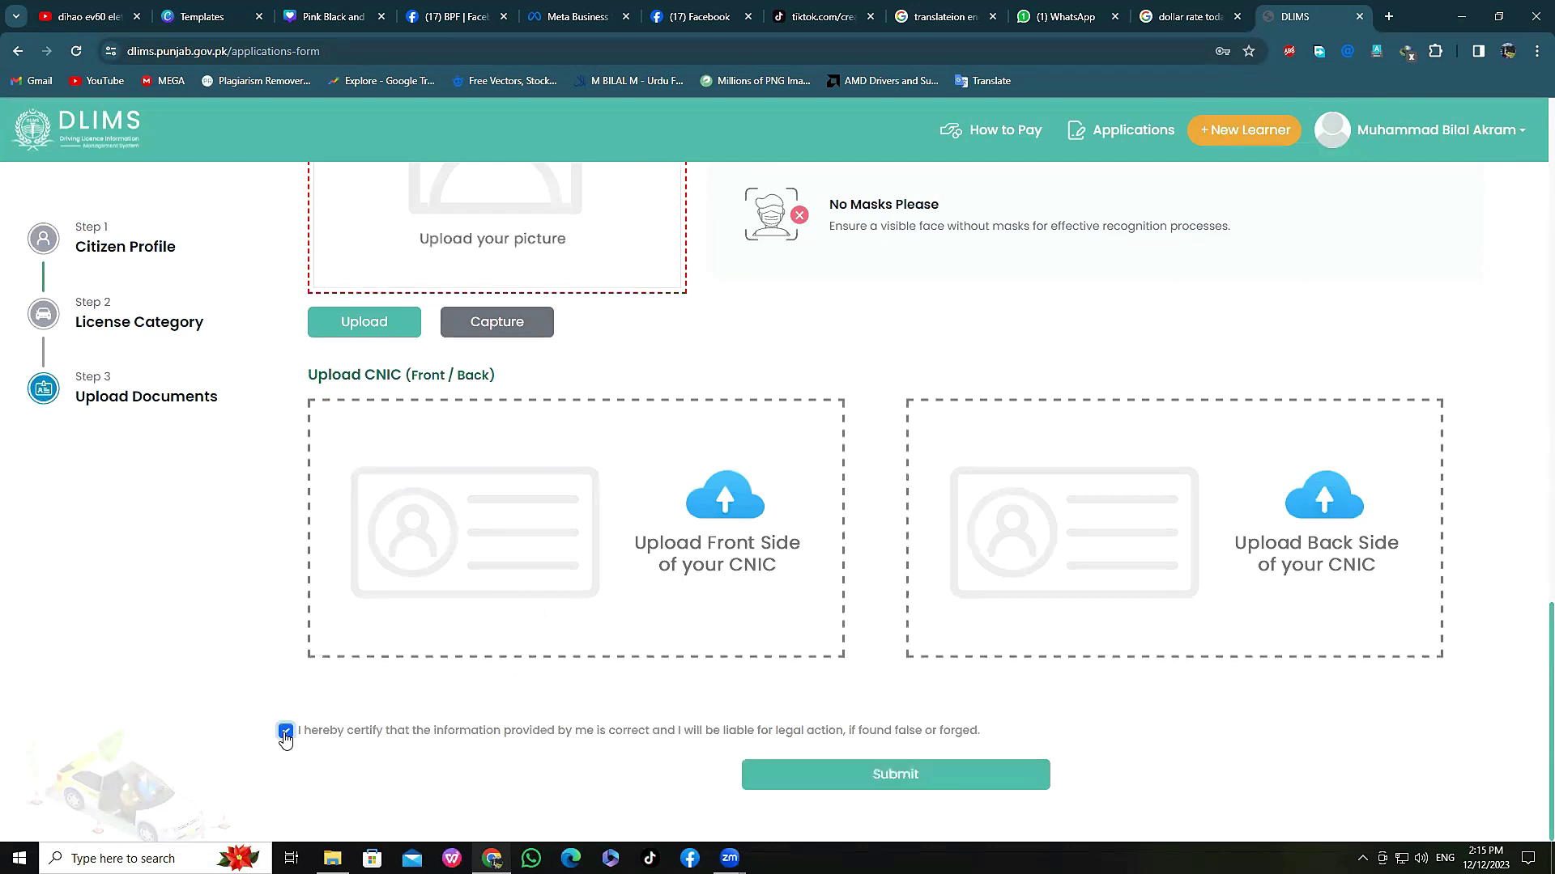
Step: Submit the application and return to the Applications list
left_click(916, 776)
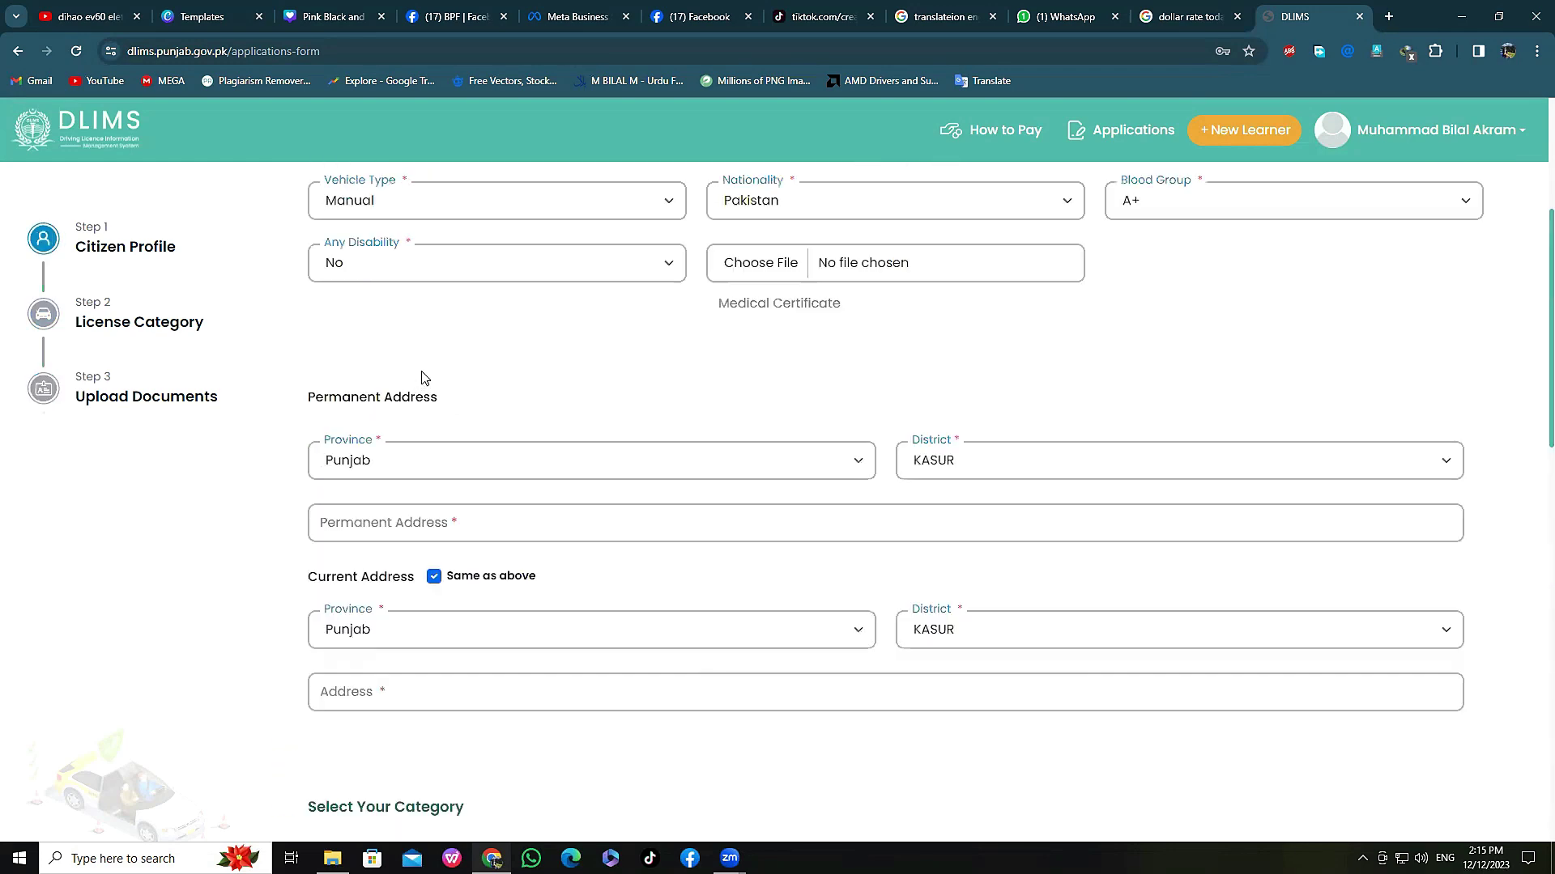
left_click(17, 54)
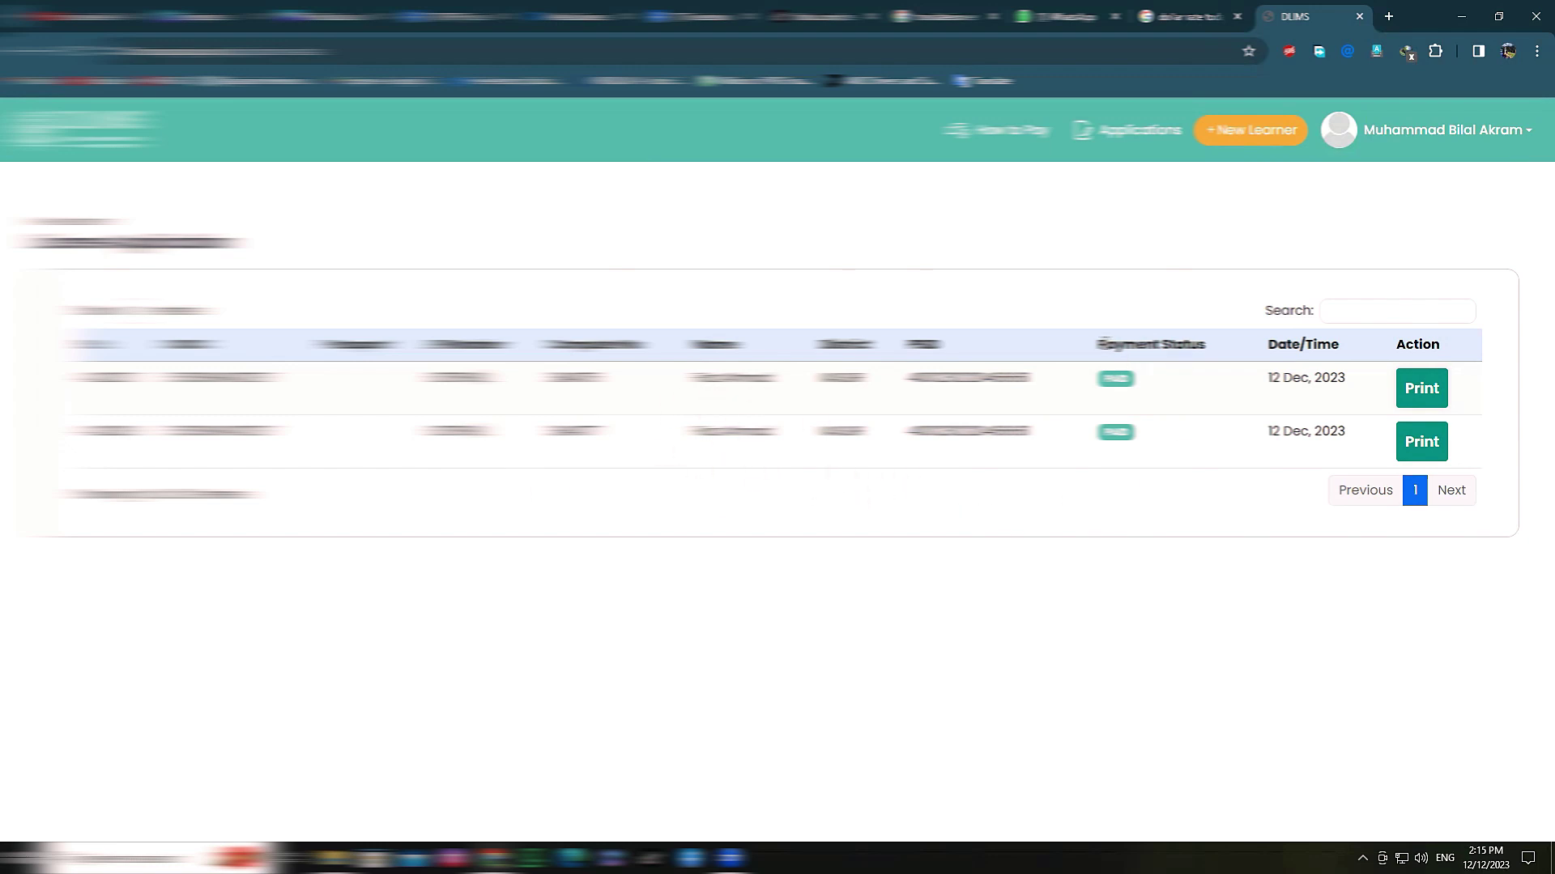
Step: Select the first application's ID number in the Applications list
left_click_drag(1103, 387, 1144, 384)
double_click(915, 382)
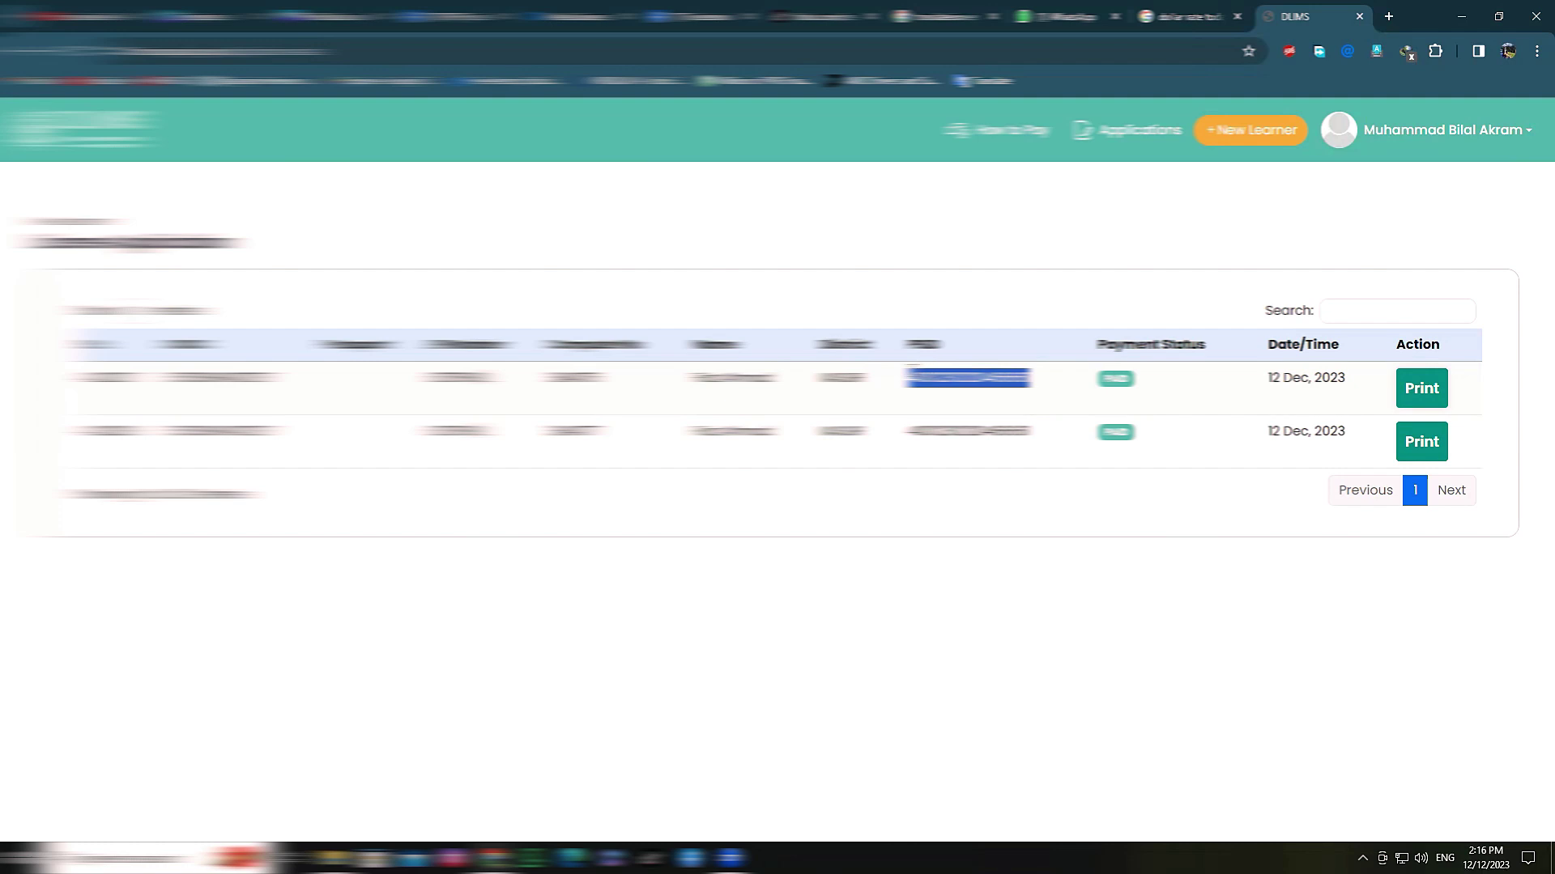